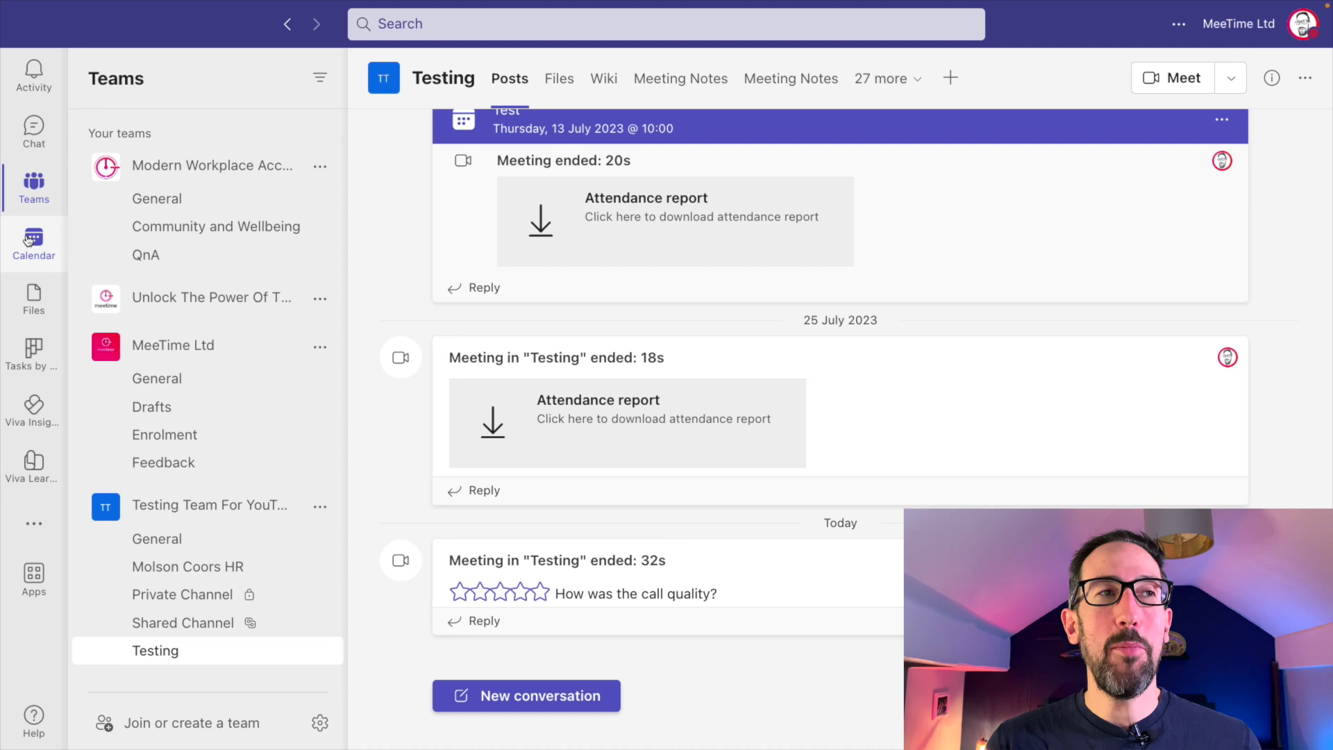
- Create a new calendar meeting for 14/09/2023 and insert an editable Loop agenda with notes and follow-up tasks
click(34, 241)
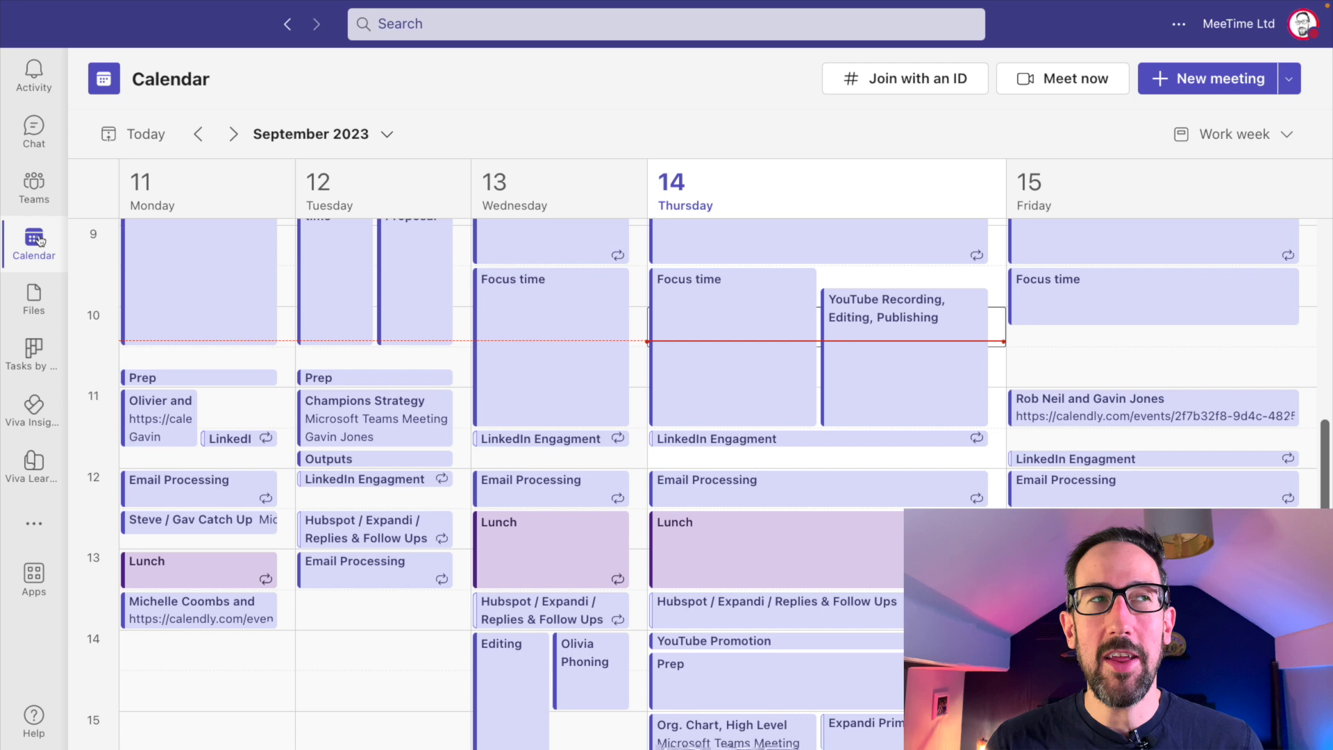
click(1190, 83)
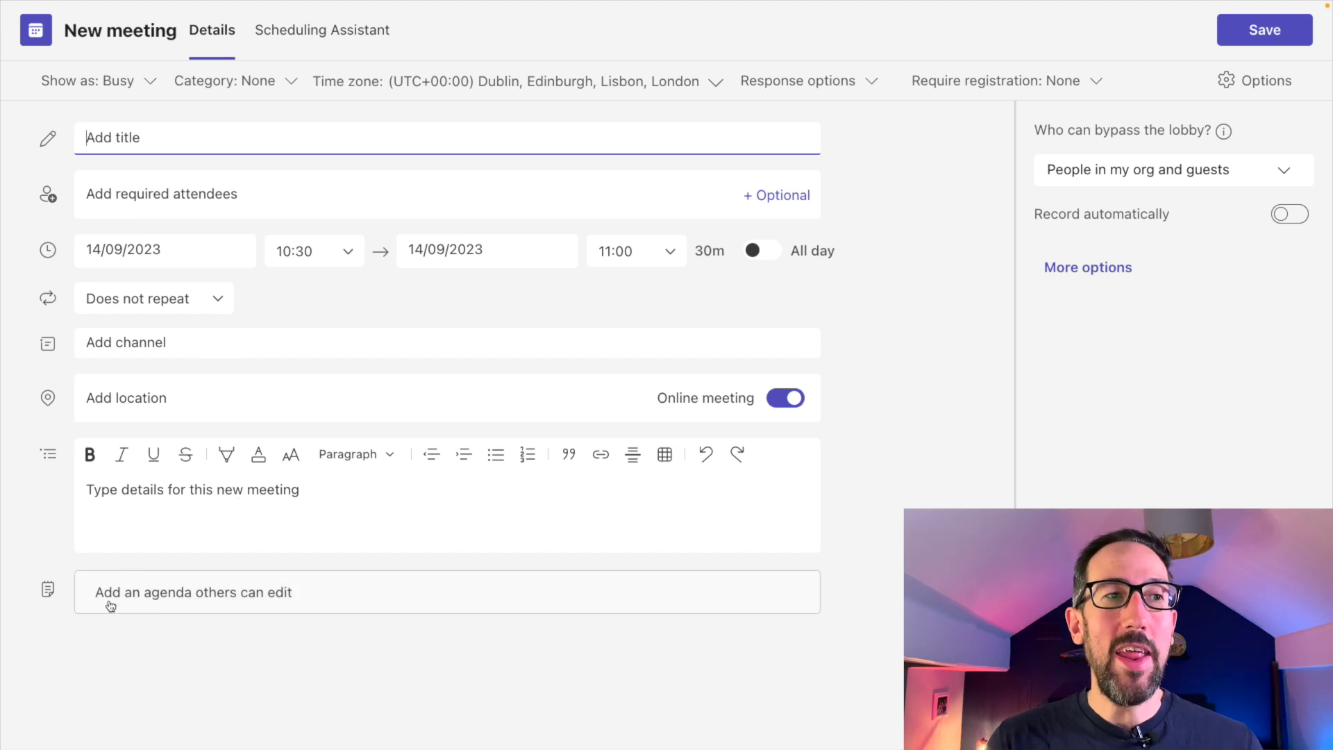
click(188, 602)
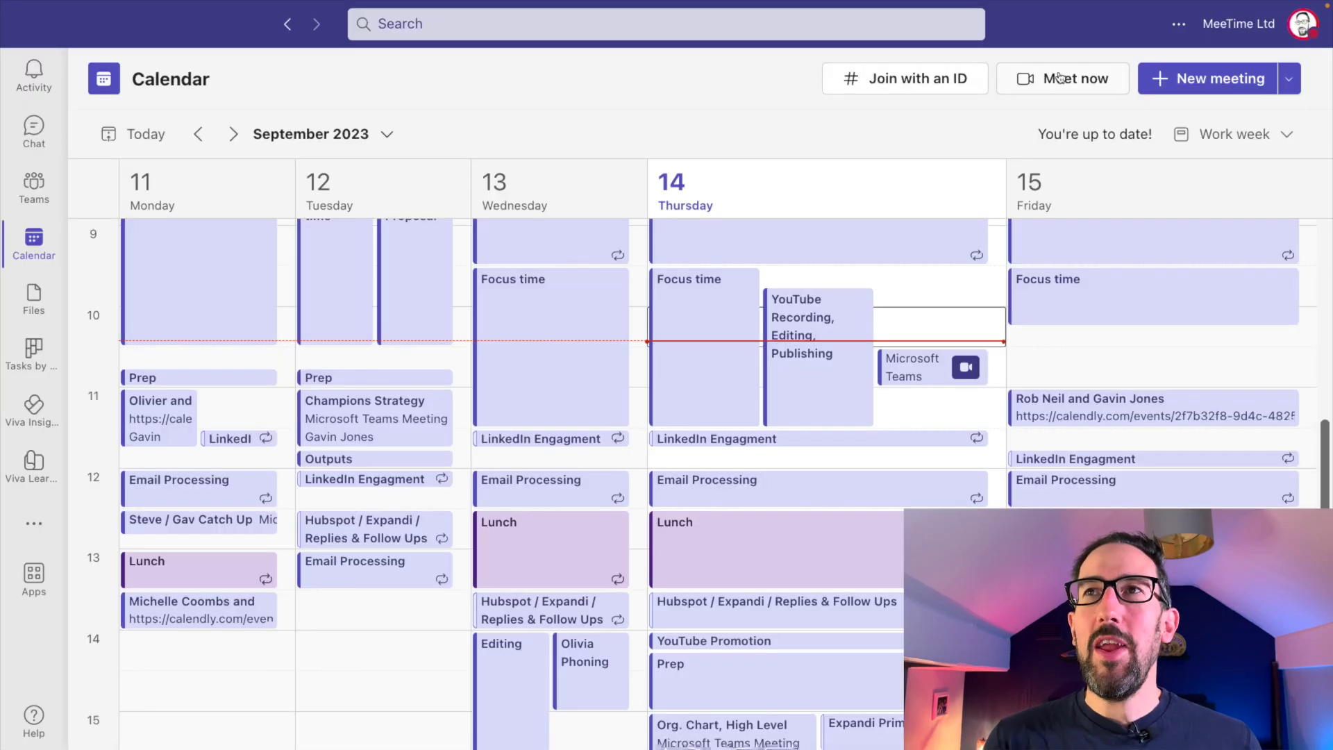
- Join the scheduled meeting from its calendar entry
click(1058, 78)
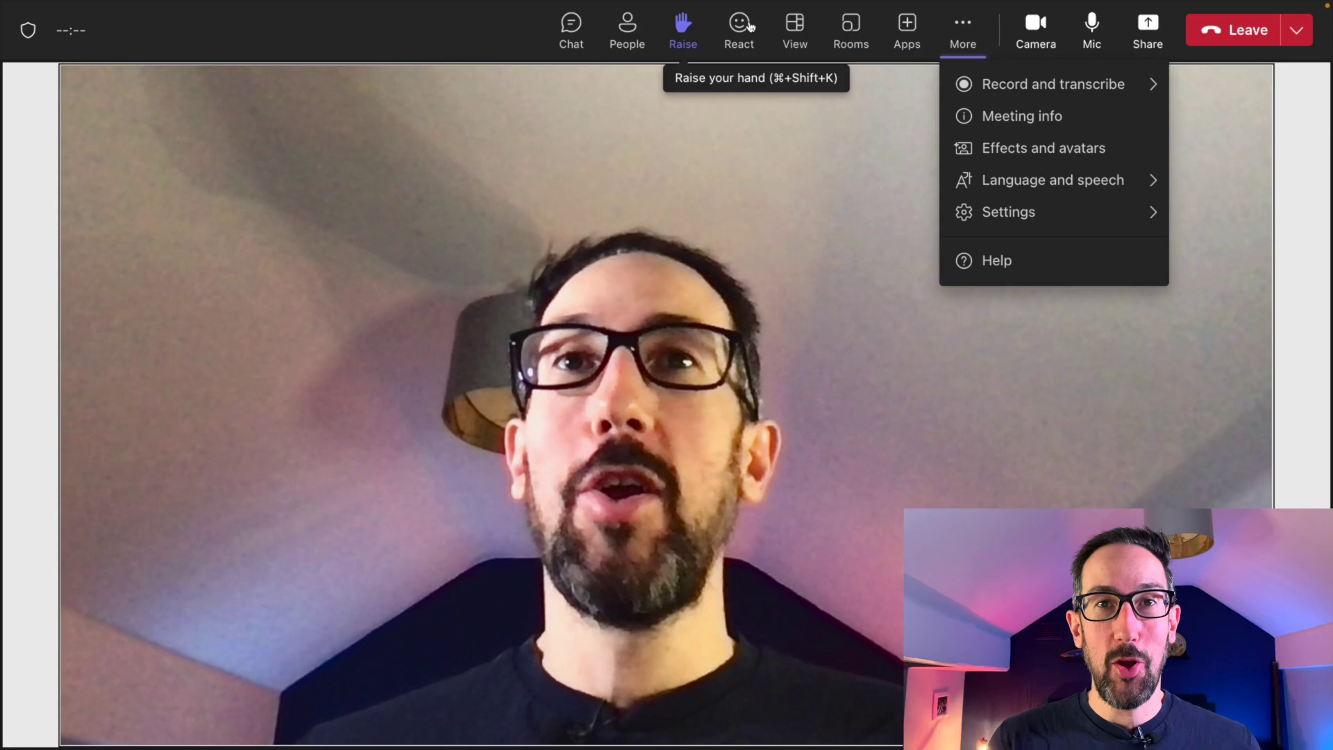
key(Escape)
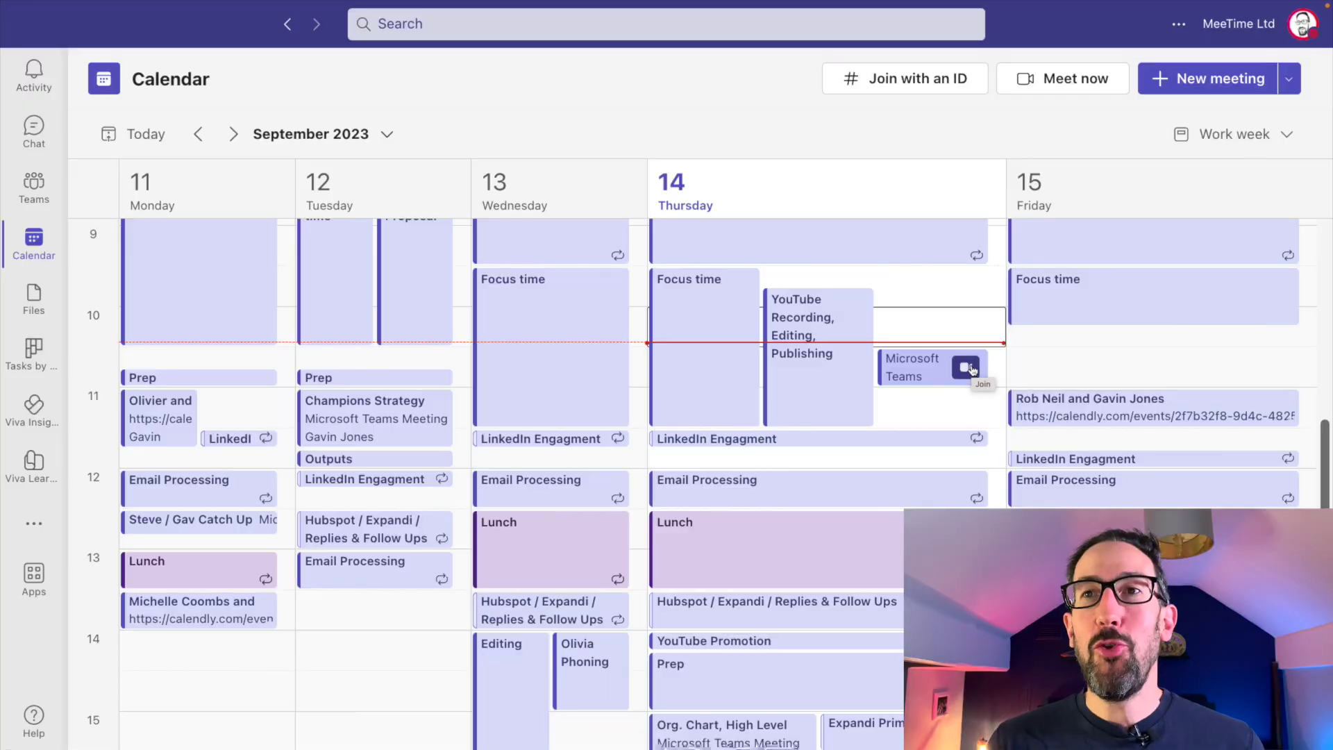
click(973, 370)
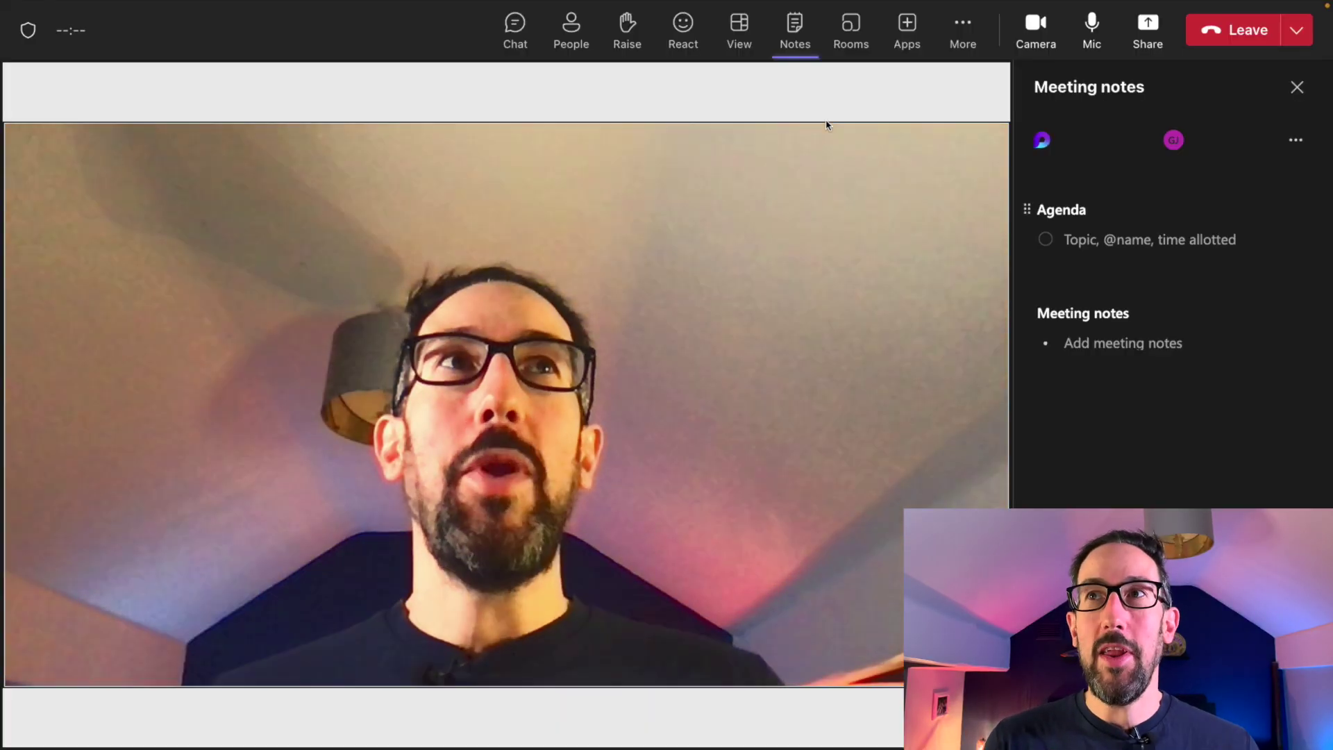
- Show the meeting's Notes pane and start writing in the empty meeting notes
click(795, 27)
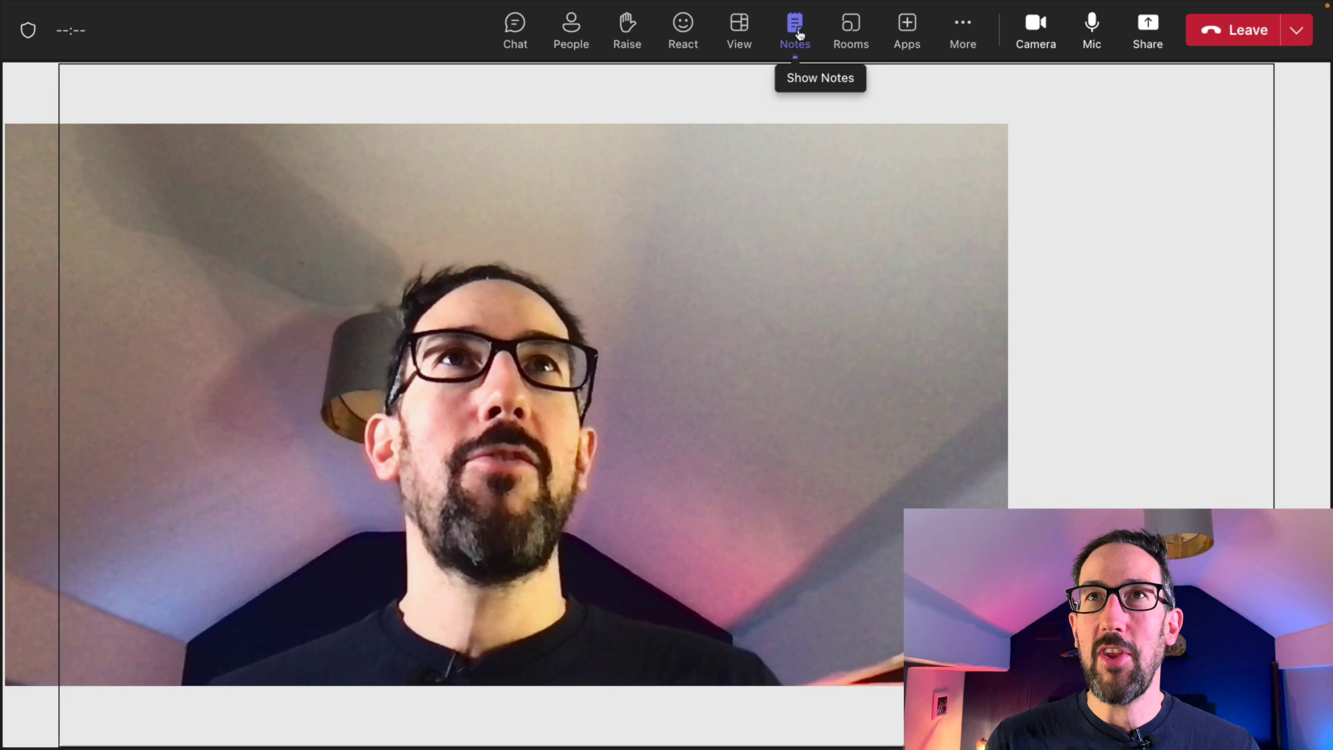
click(795, 28)
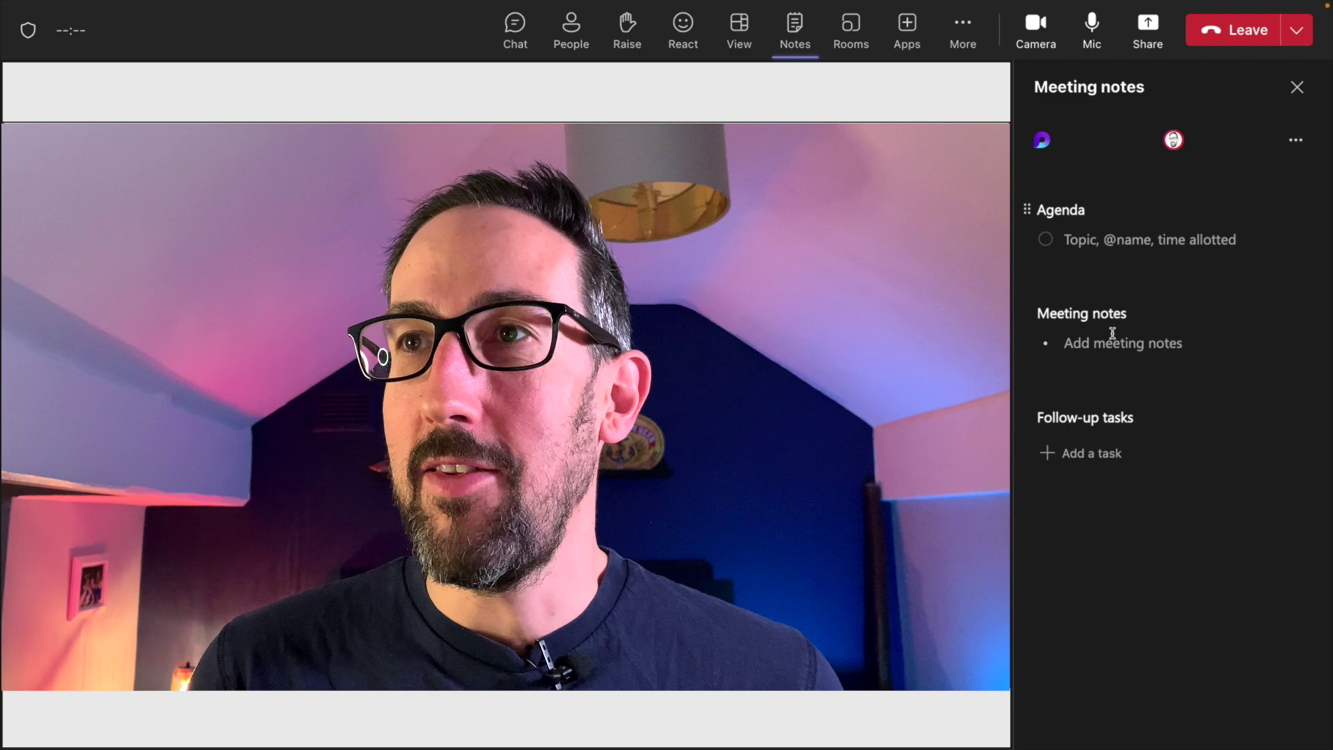
click(1113, 335)
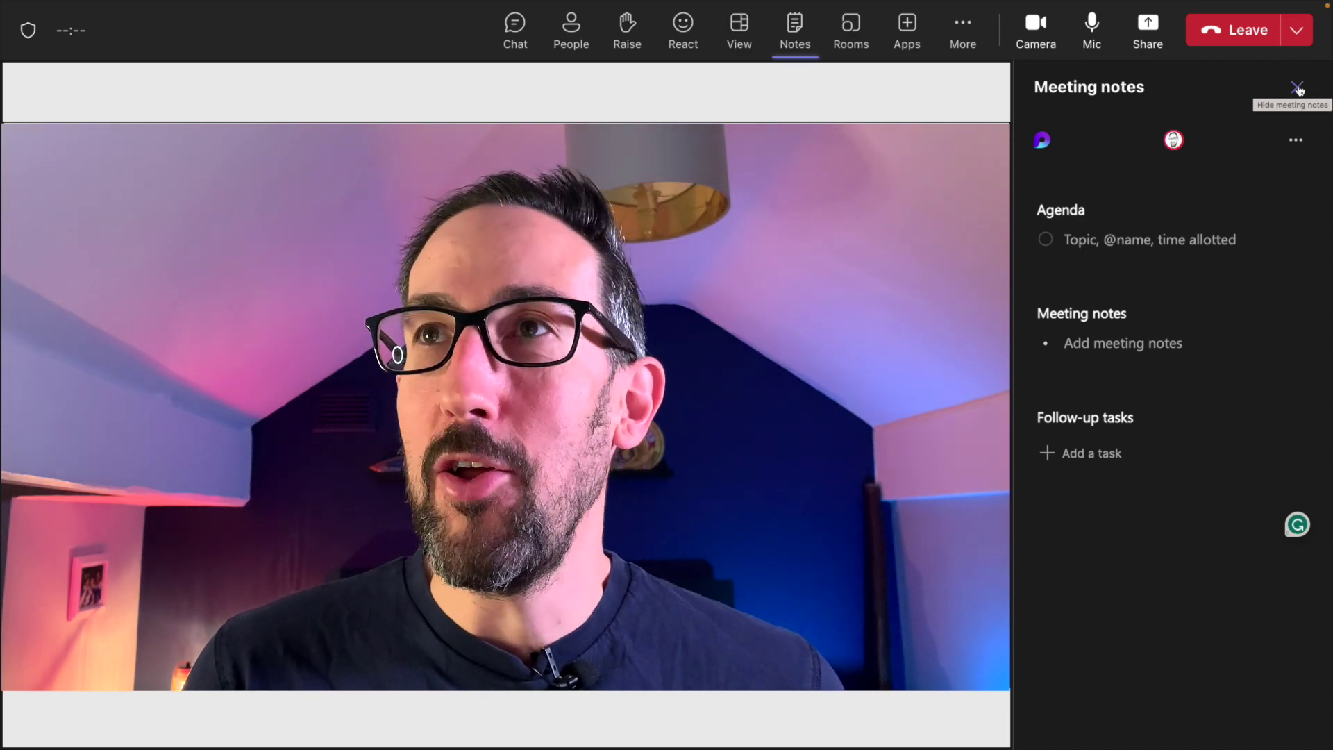
- Add a follow-up task to the notes and check its Planner/To Do sync options
click(1091, 453)
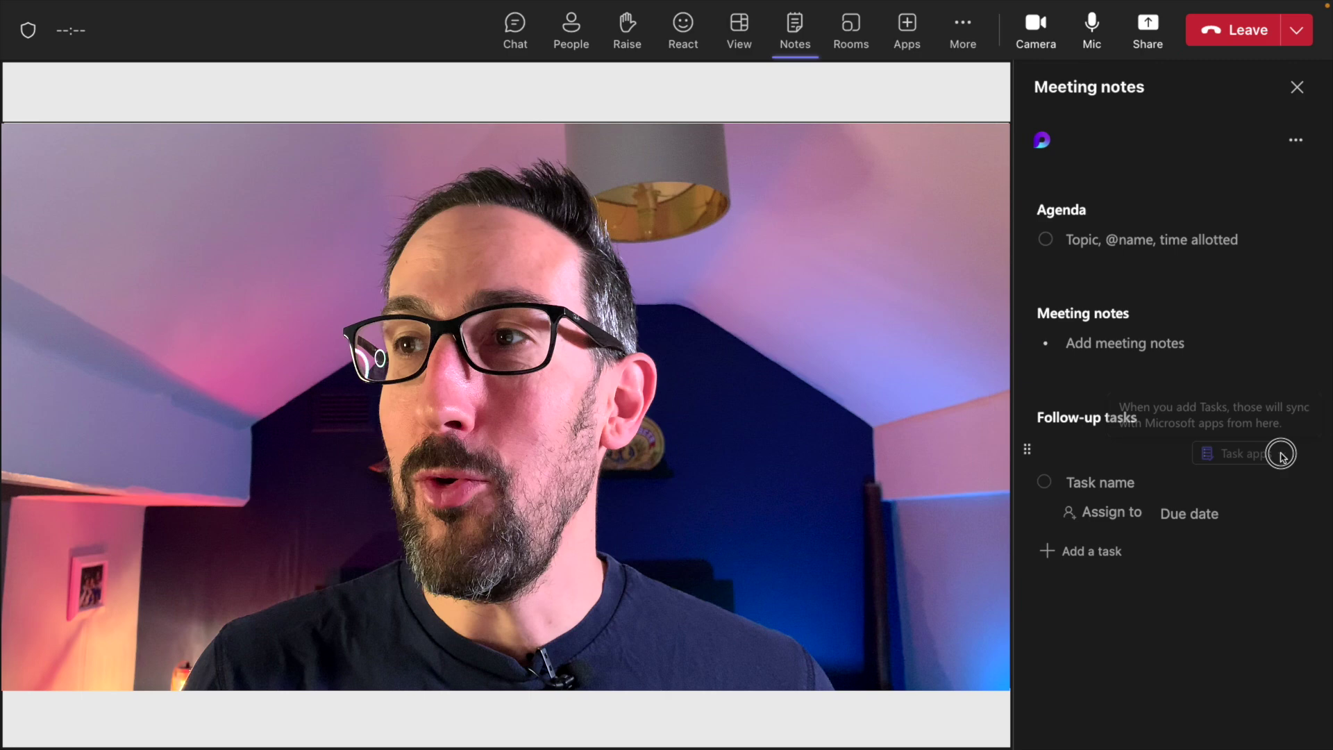
click(1283, 455)
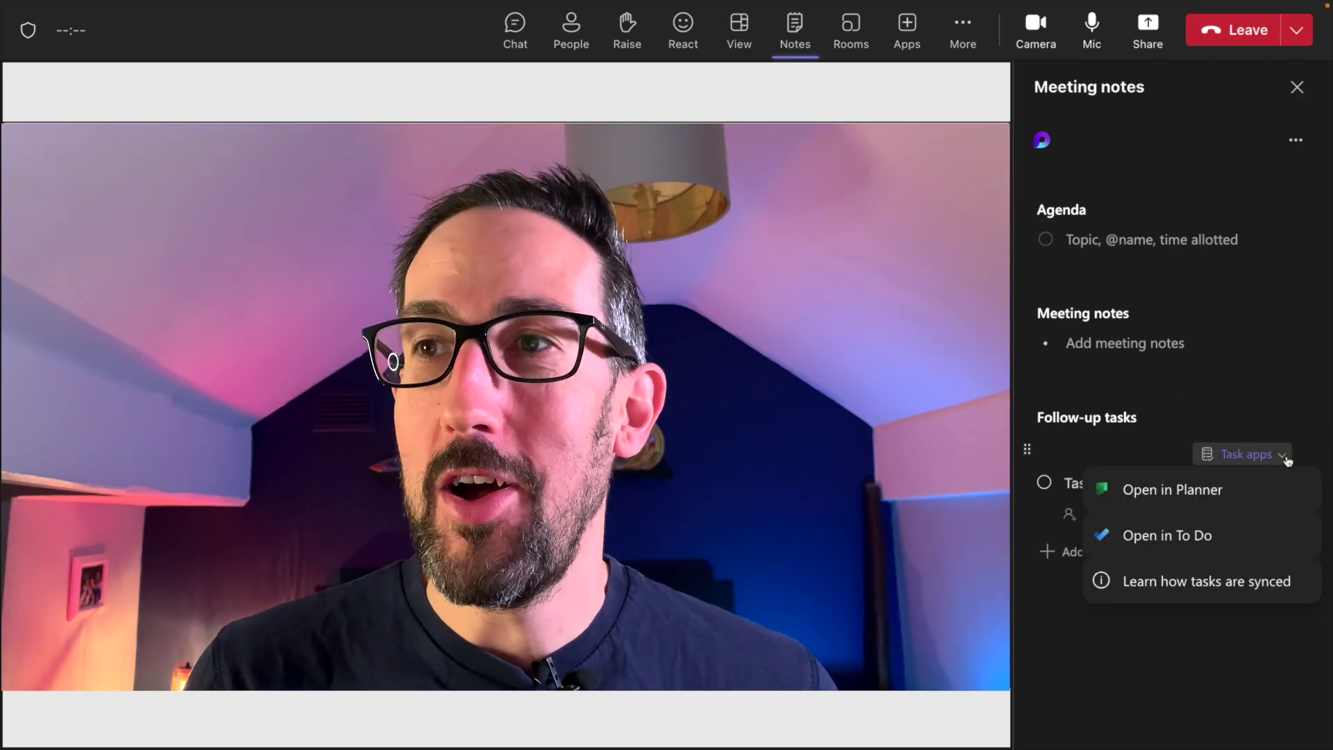
click(1283, 458)
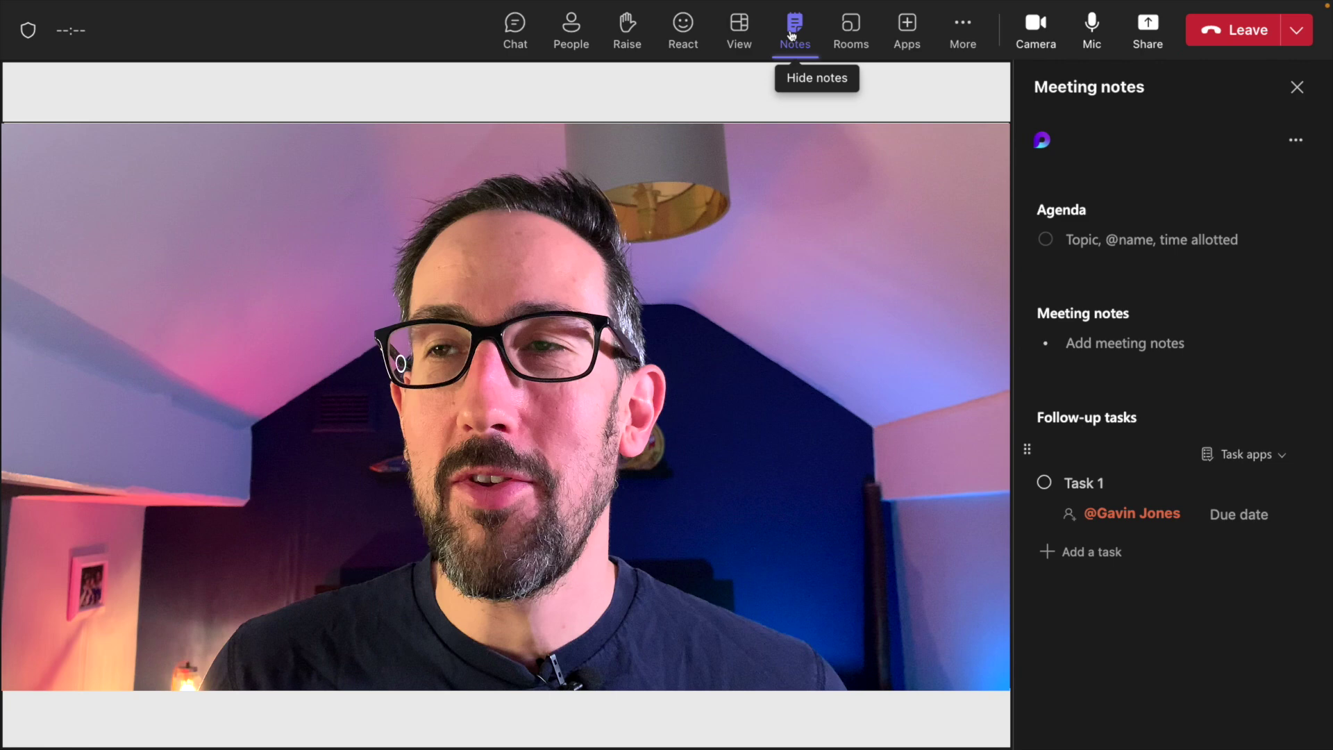
- Type two test bullet points under Meeting notes
click(1115, 347)
text(gdsfghsbdfg)
key(Return)
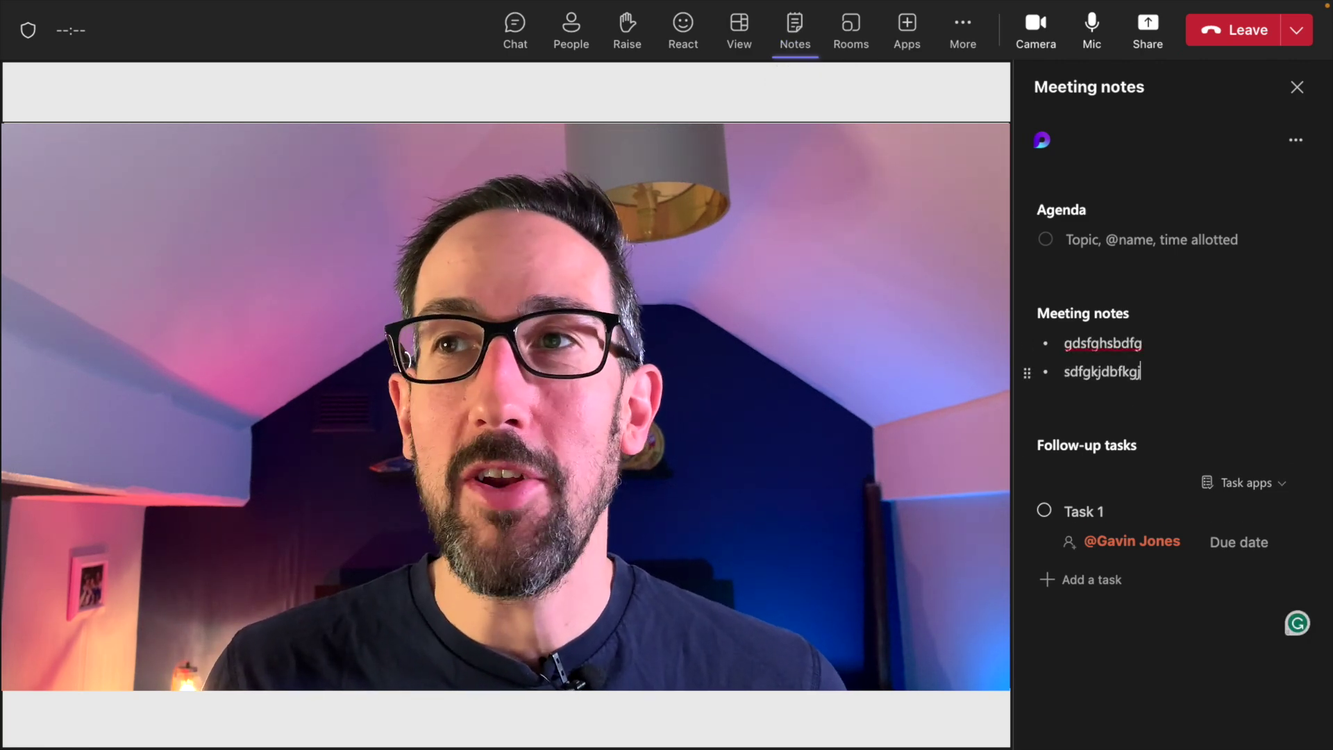
key(Return)
text(dsfgkjsdfgk)
key(Return)
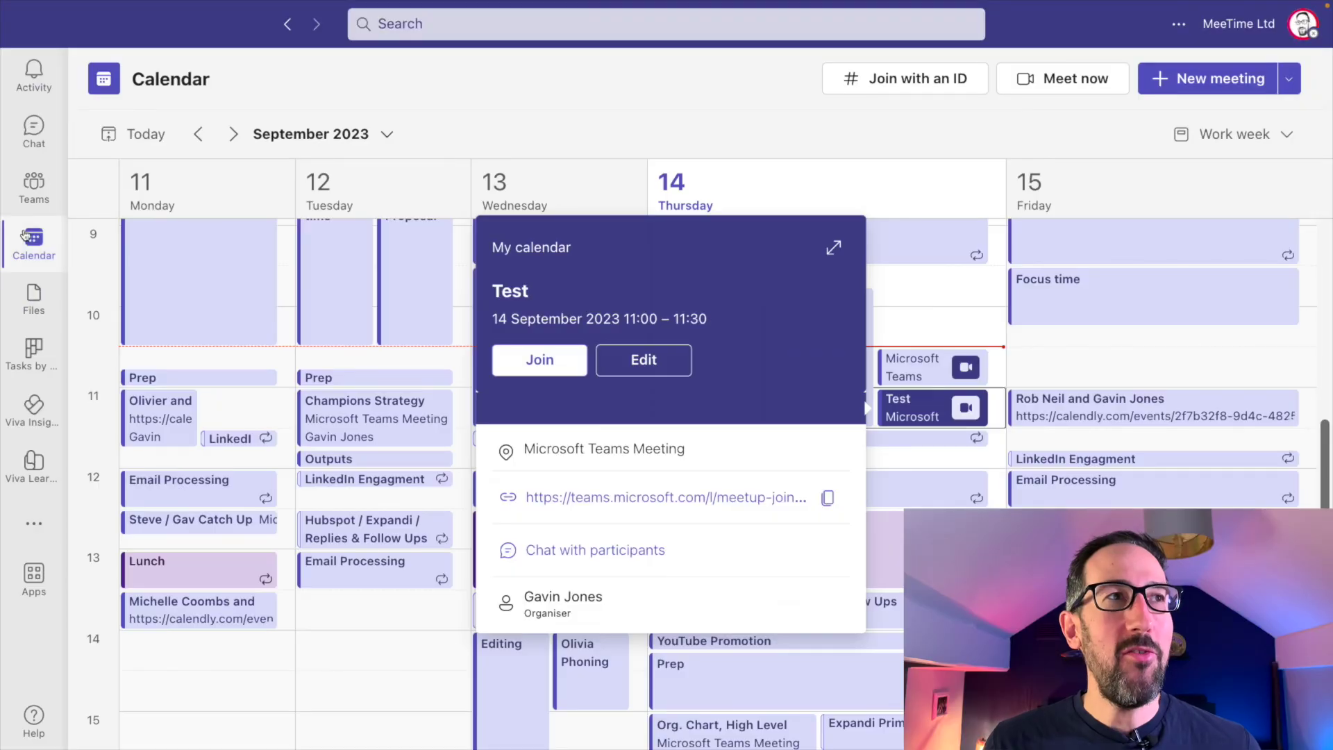
- Post a test conversation in the Testing channel, review channel meeting options, and start a reply
click(36, 186)
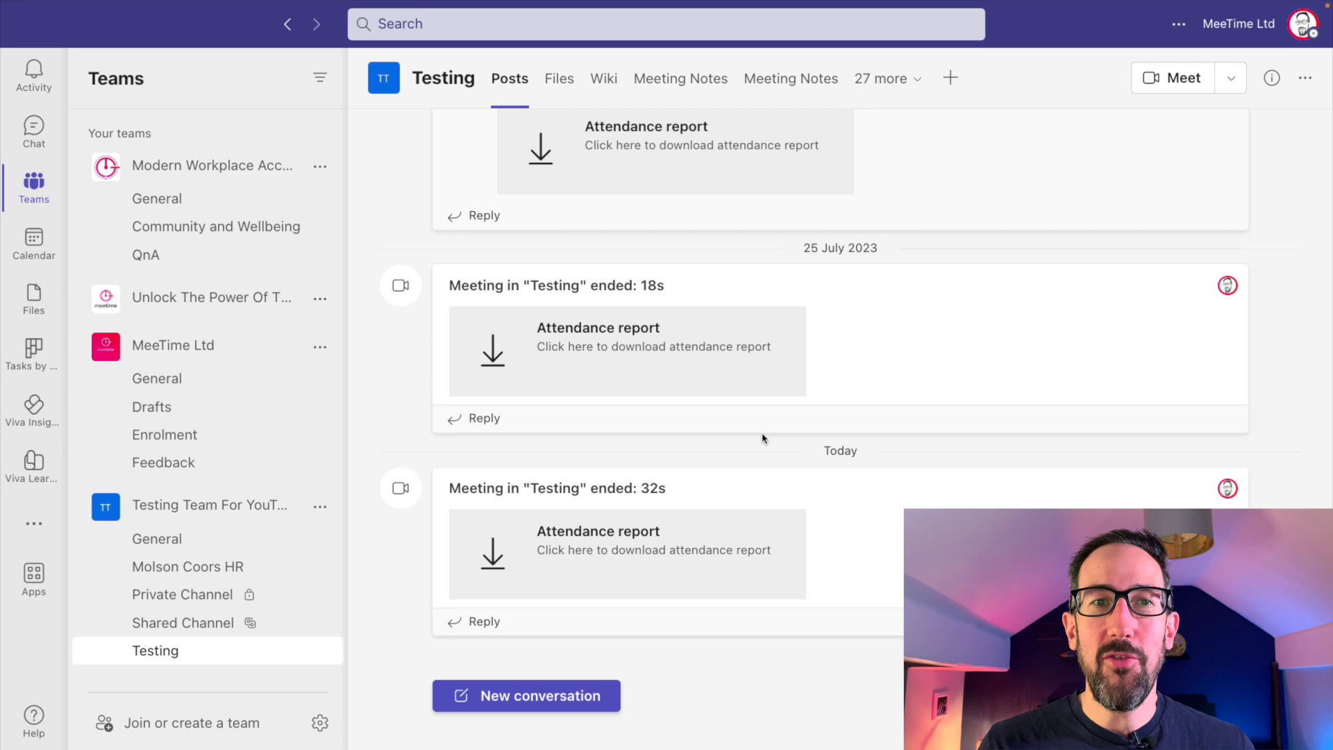
click(528, 695)
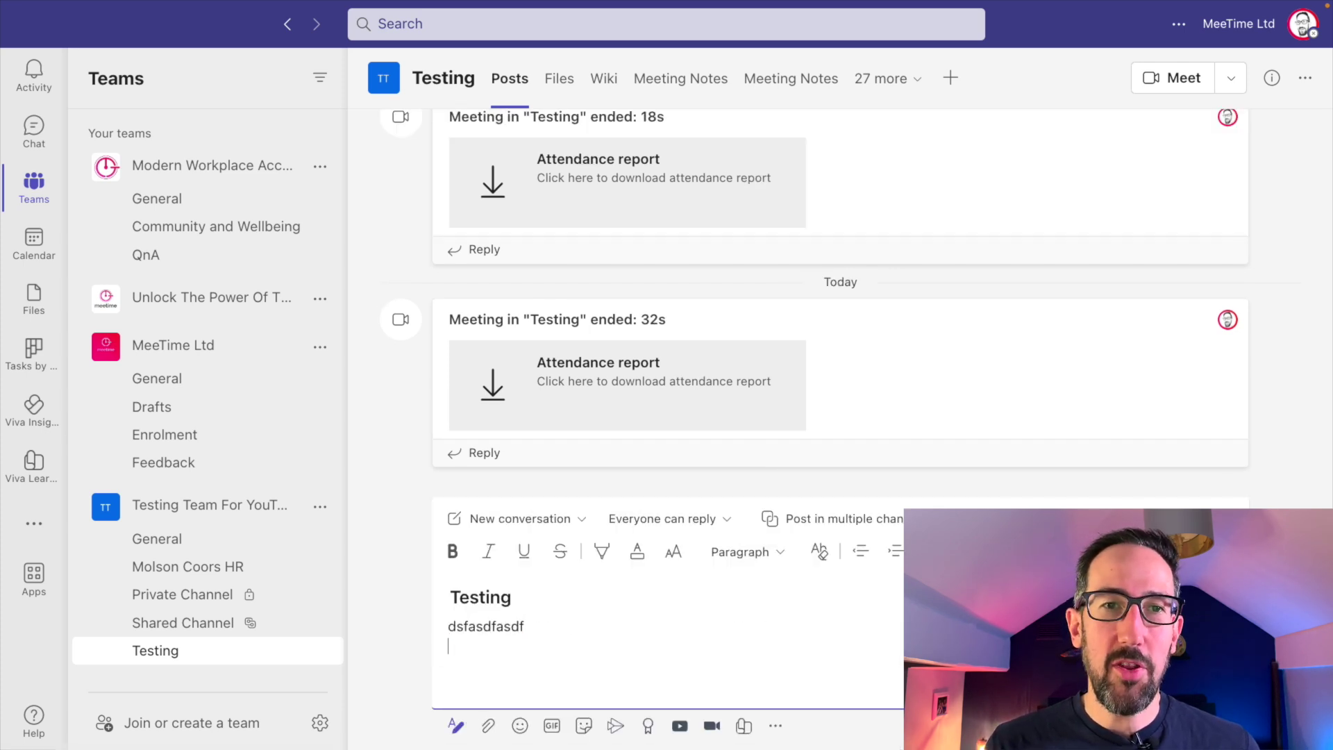
text(sdfsadf)
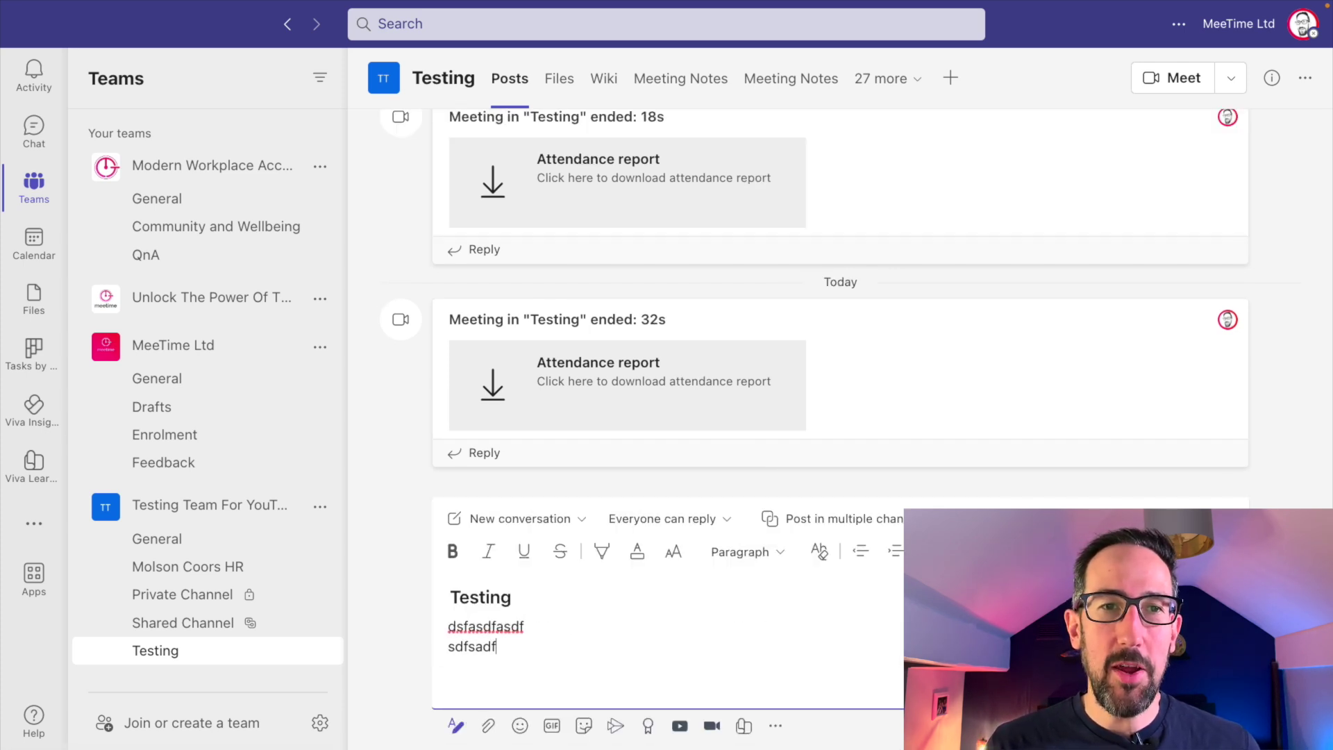
key(ctrl+Return)
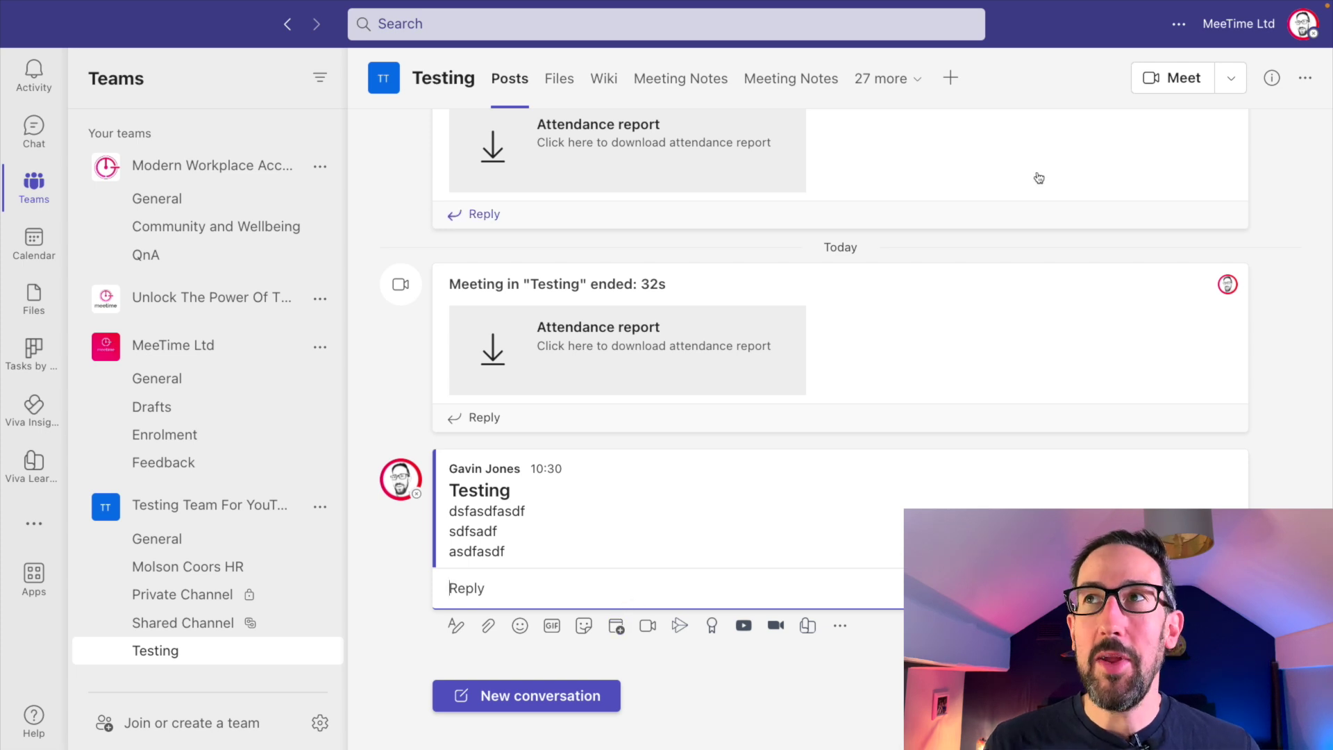
click(1235, 84)
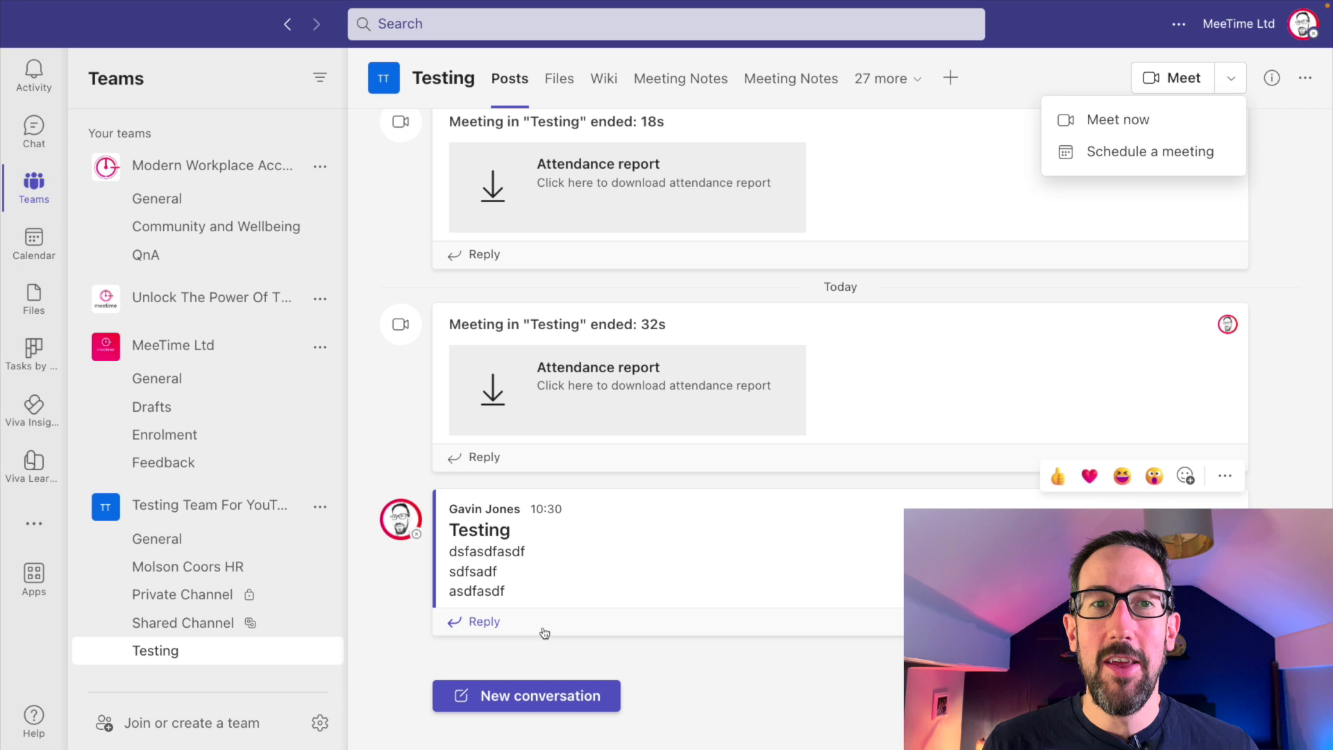
click(478, 627)
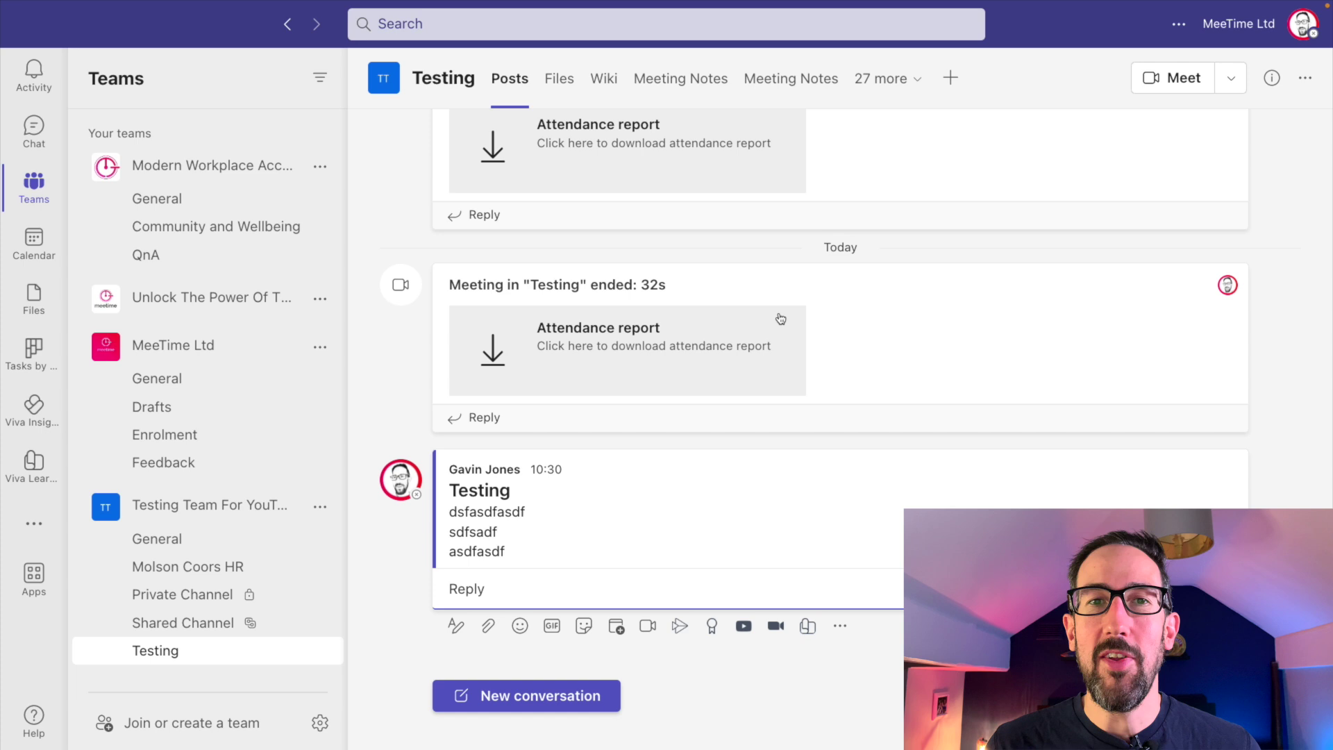
- Schedule a meeting titled 'Test Notes' from the Testing post's reply for Thursday 14 September
click(616, 626)
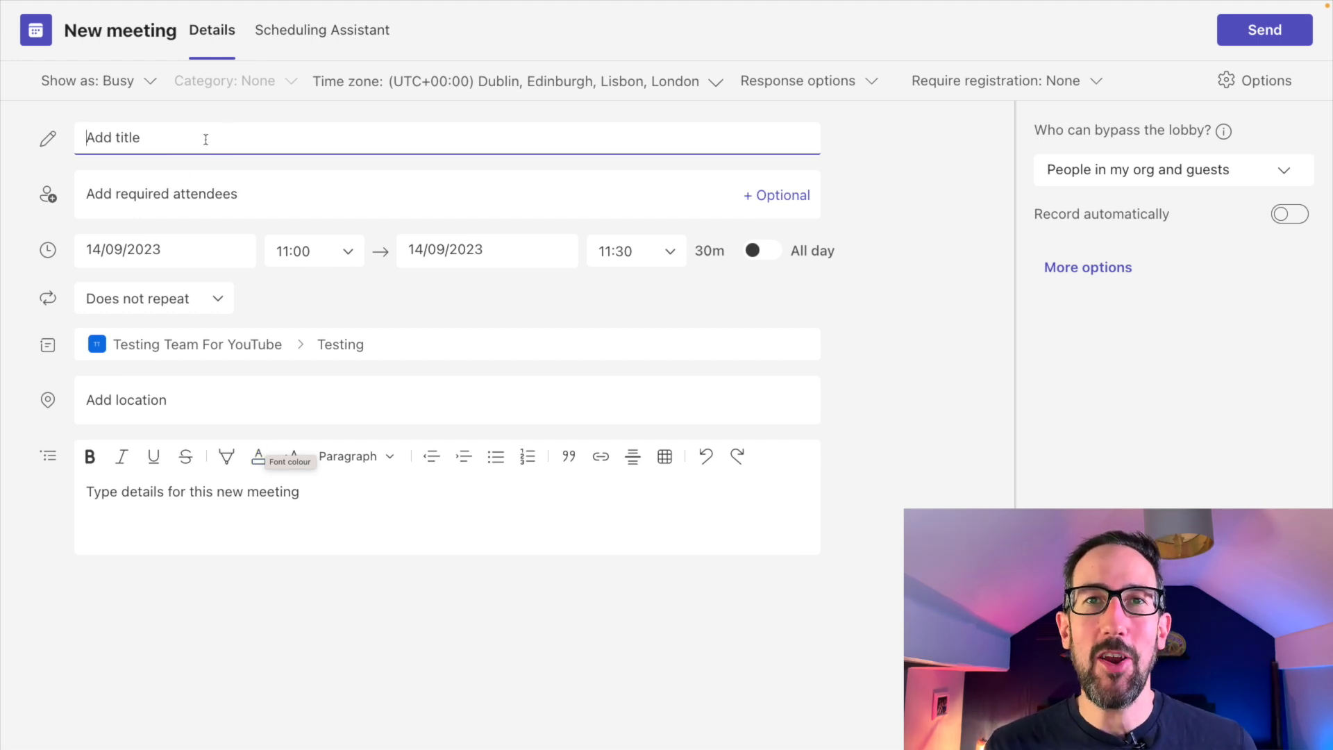
text(Test Thin)
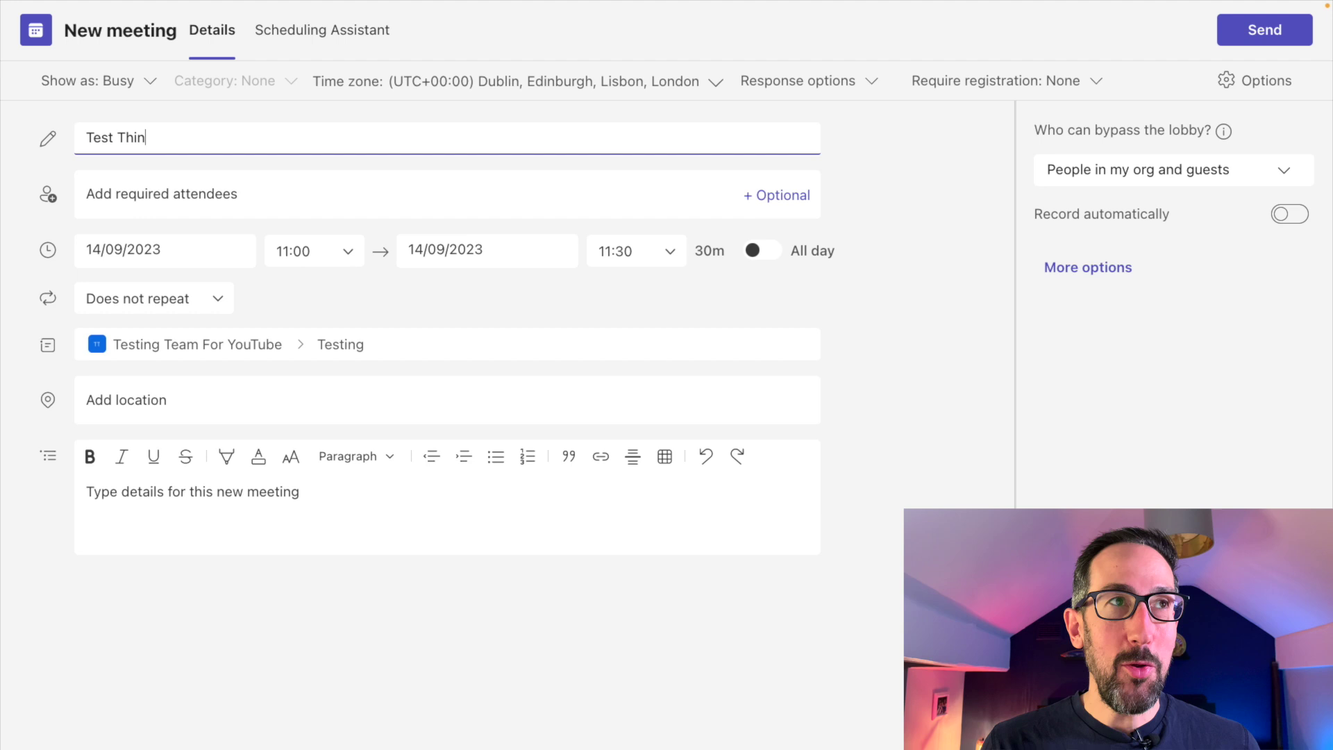
key(BackSpace)
key(BackSpace)
key(BackSpace)
key(BackSpace)
text(NOt)
text(tes)
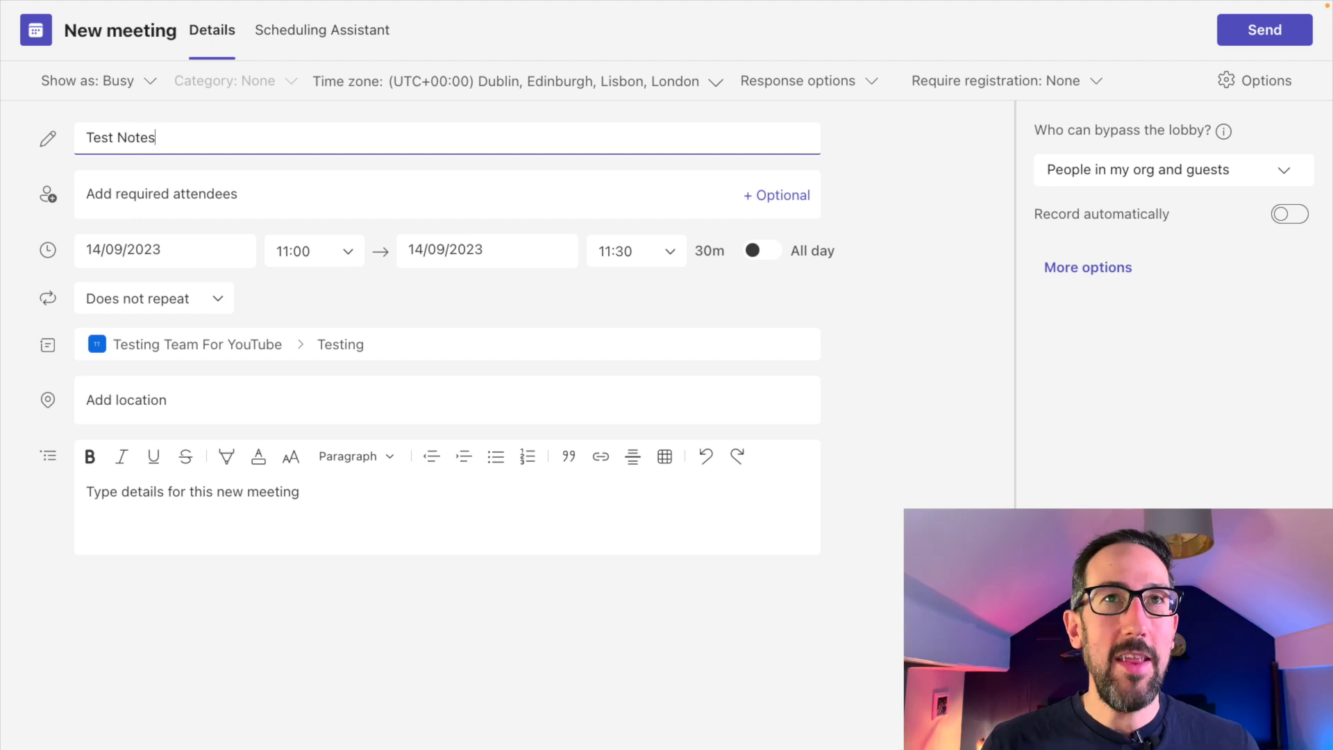
click(681, 386)
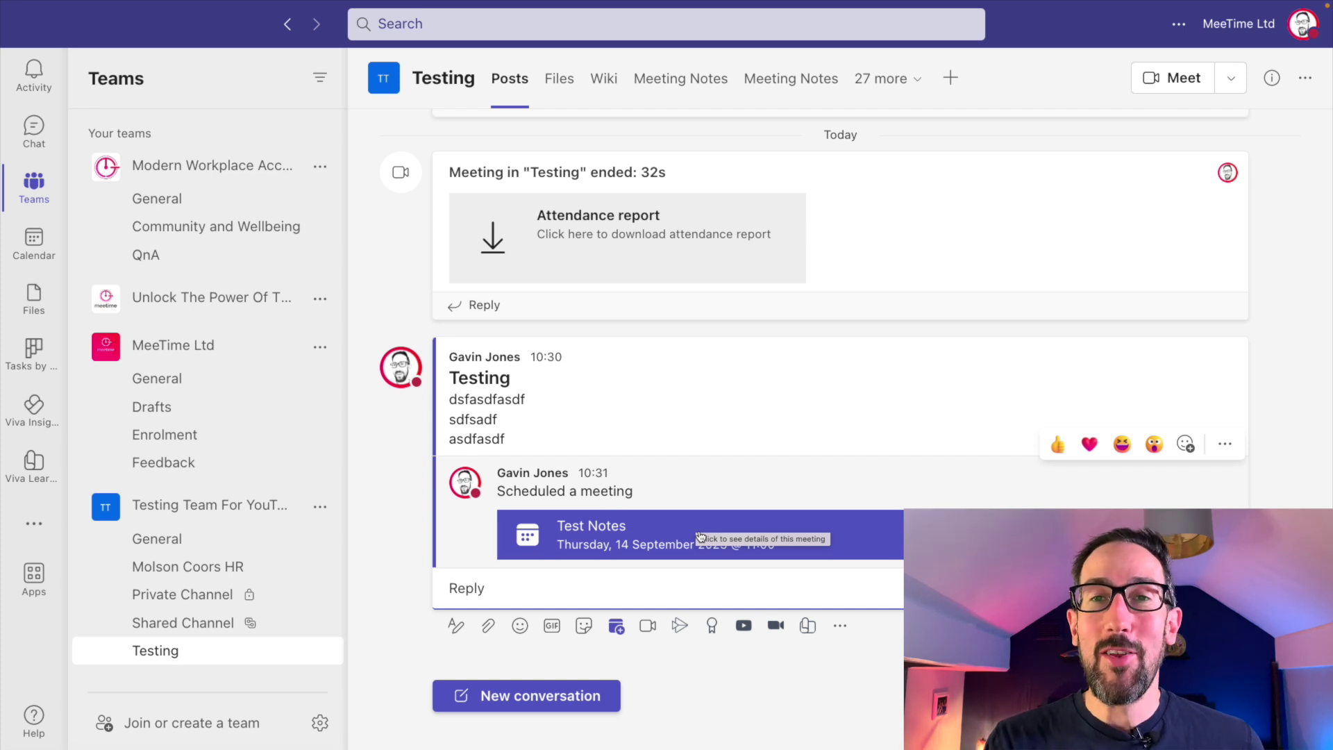
- Join the Test Notes channel meeting and browse its More actions and Apps menus
click(663, 530)
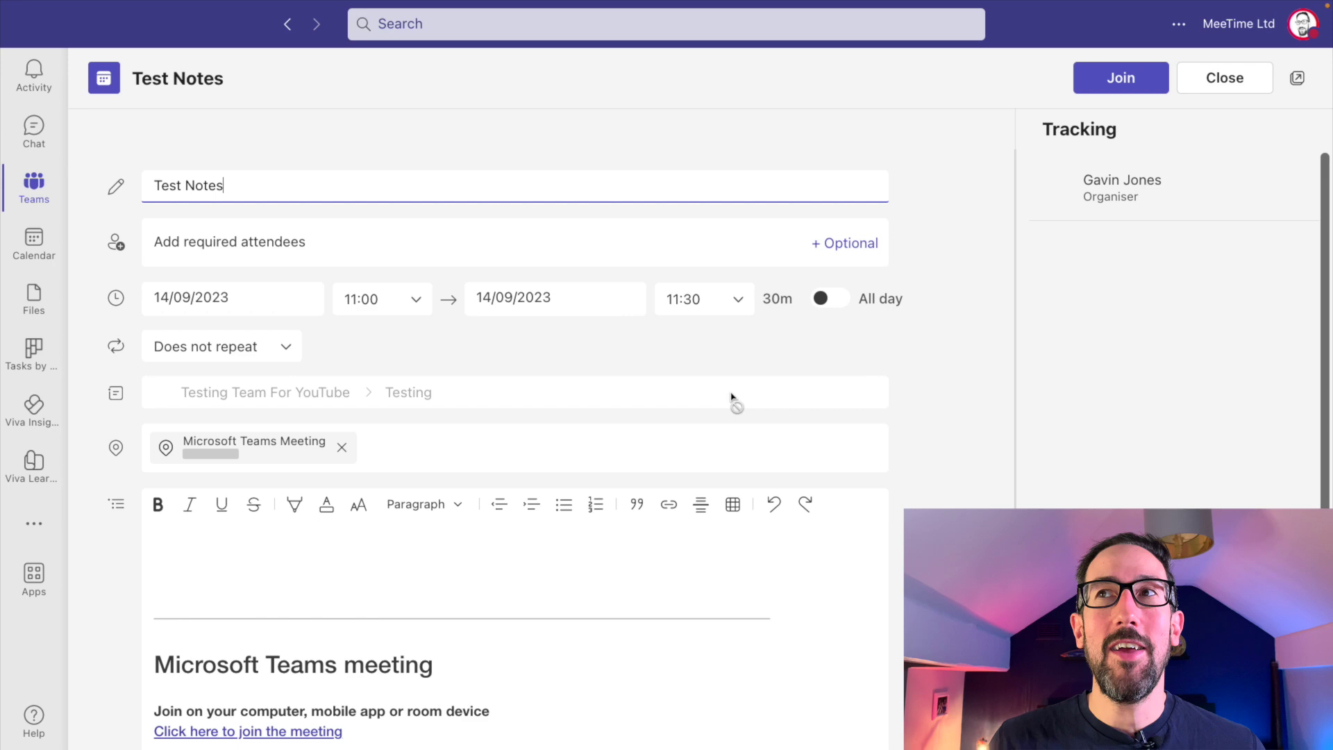
click(1123, 79)
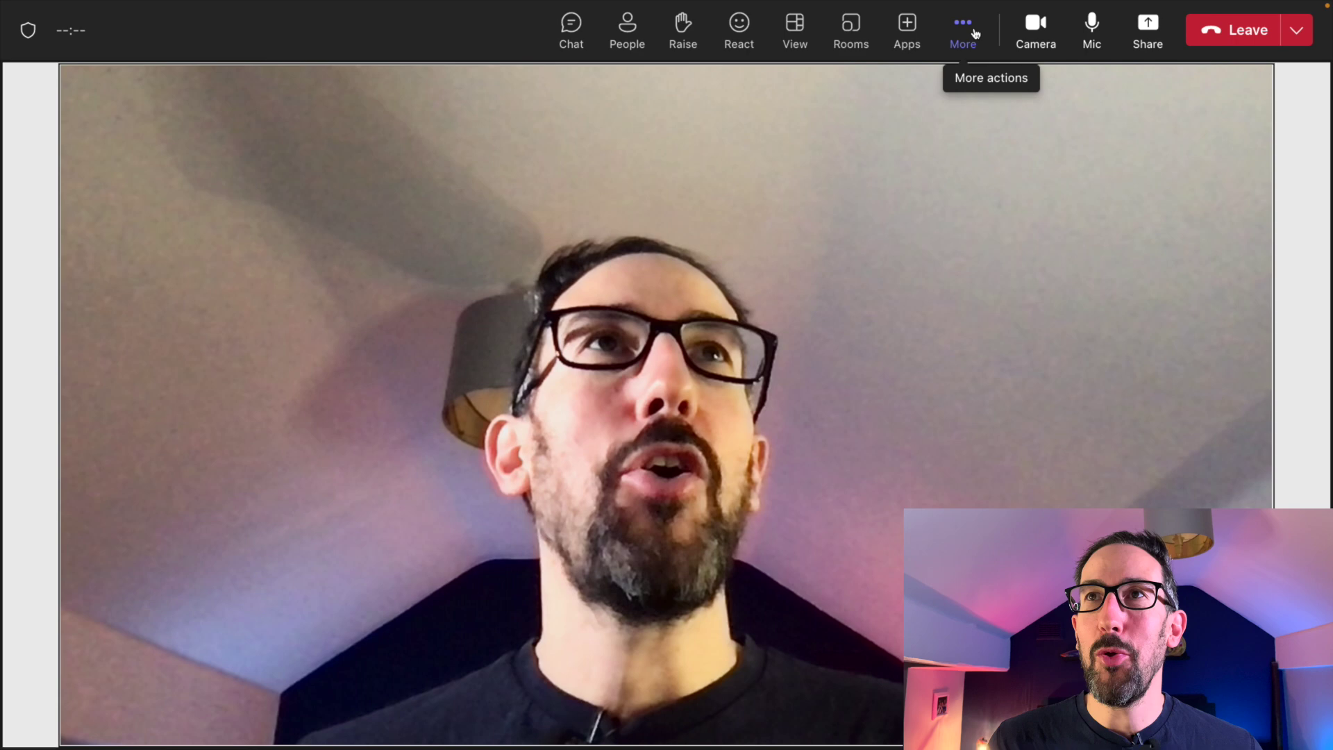
click(975, 33)
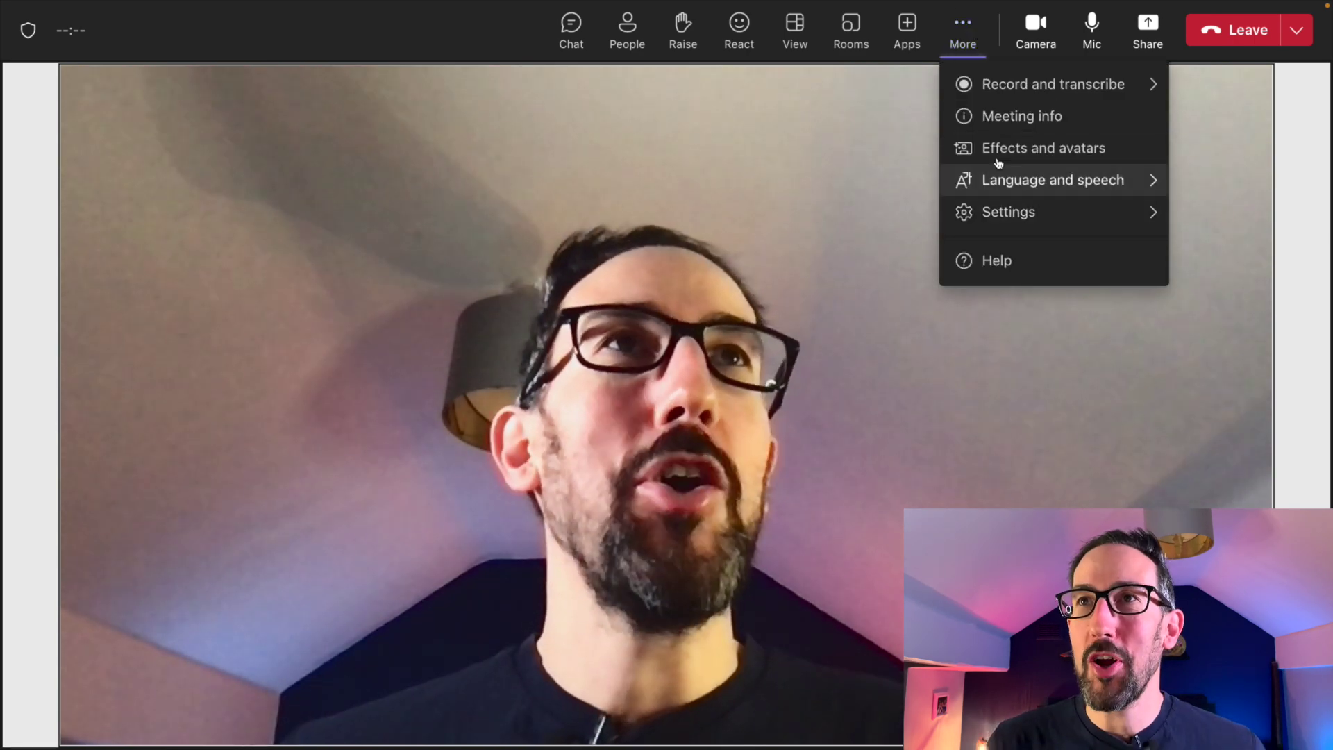
click(959, 24)
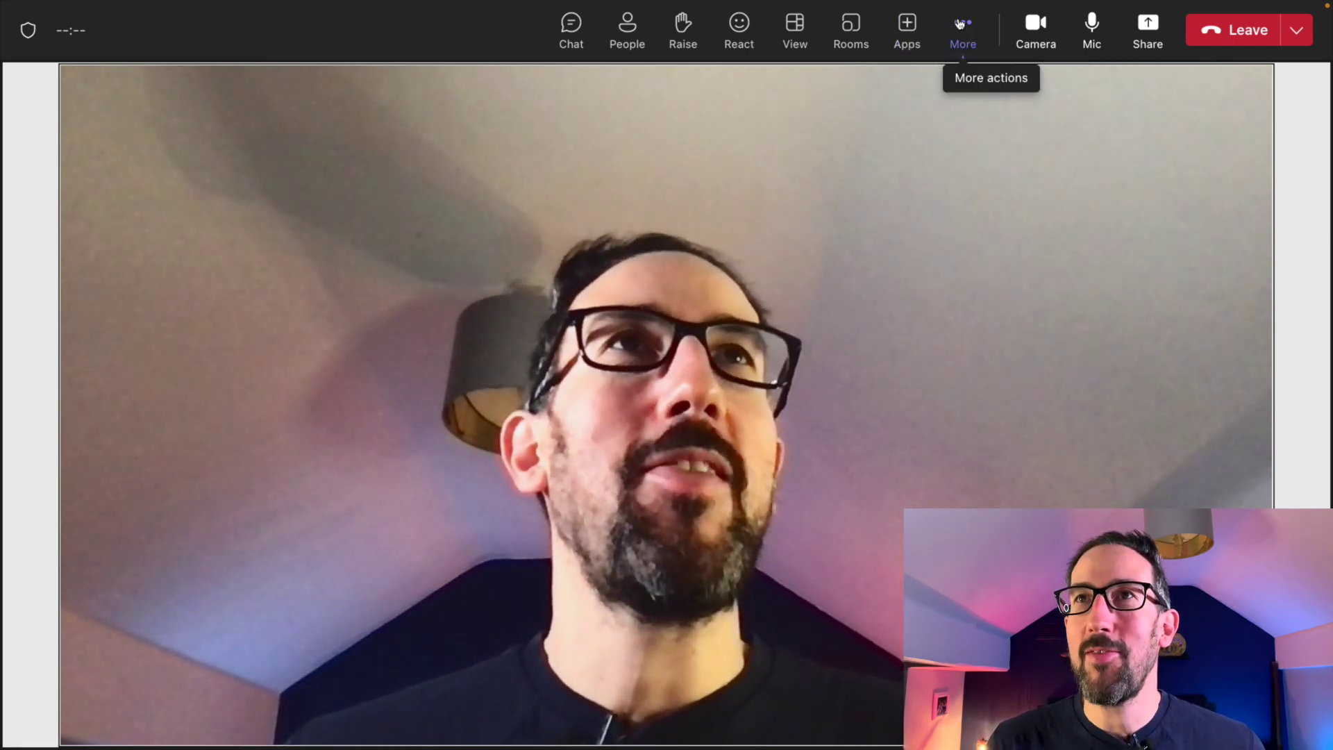
click(906, 29)
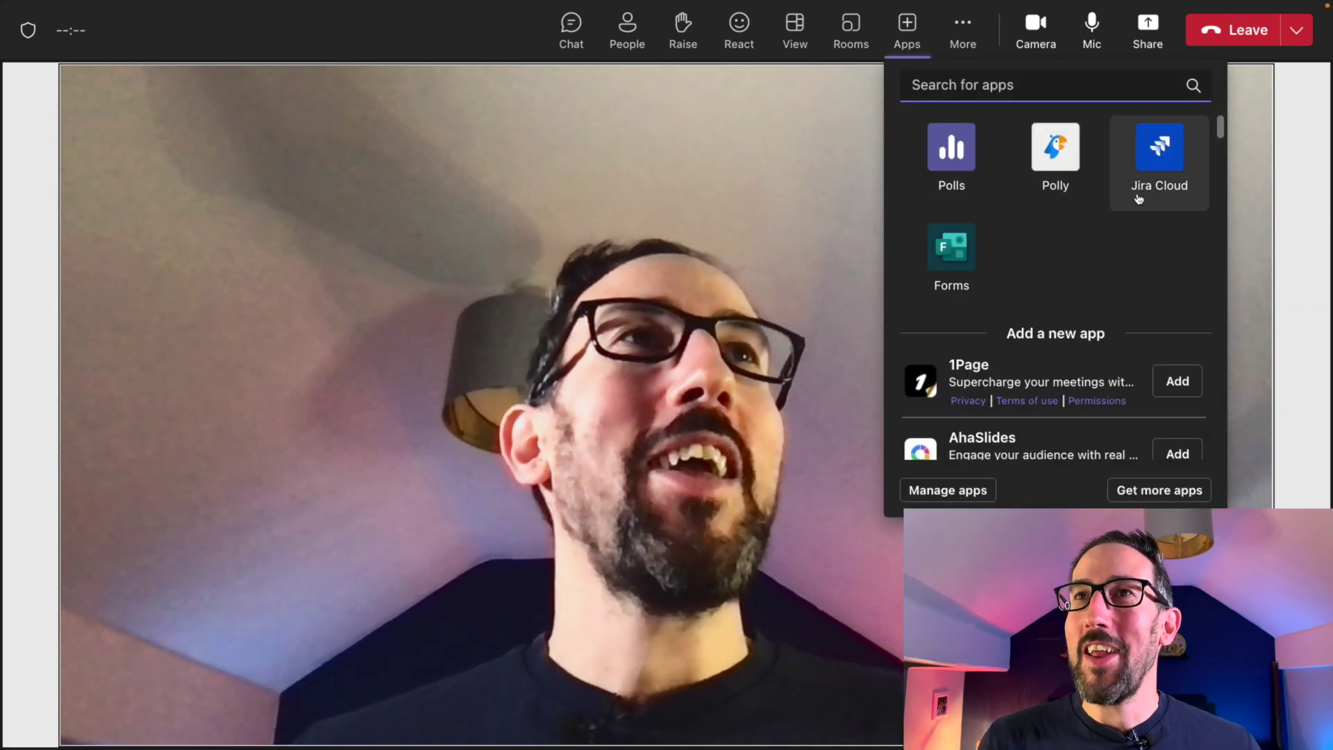
click(801, 167)
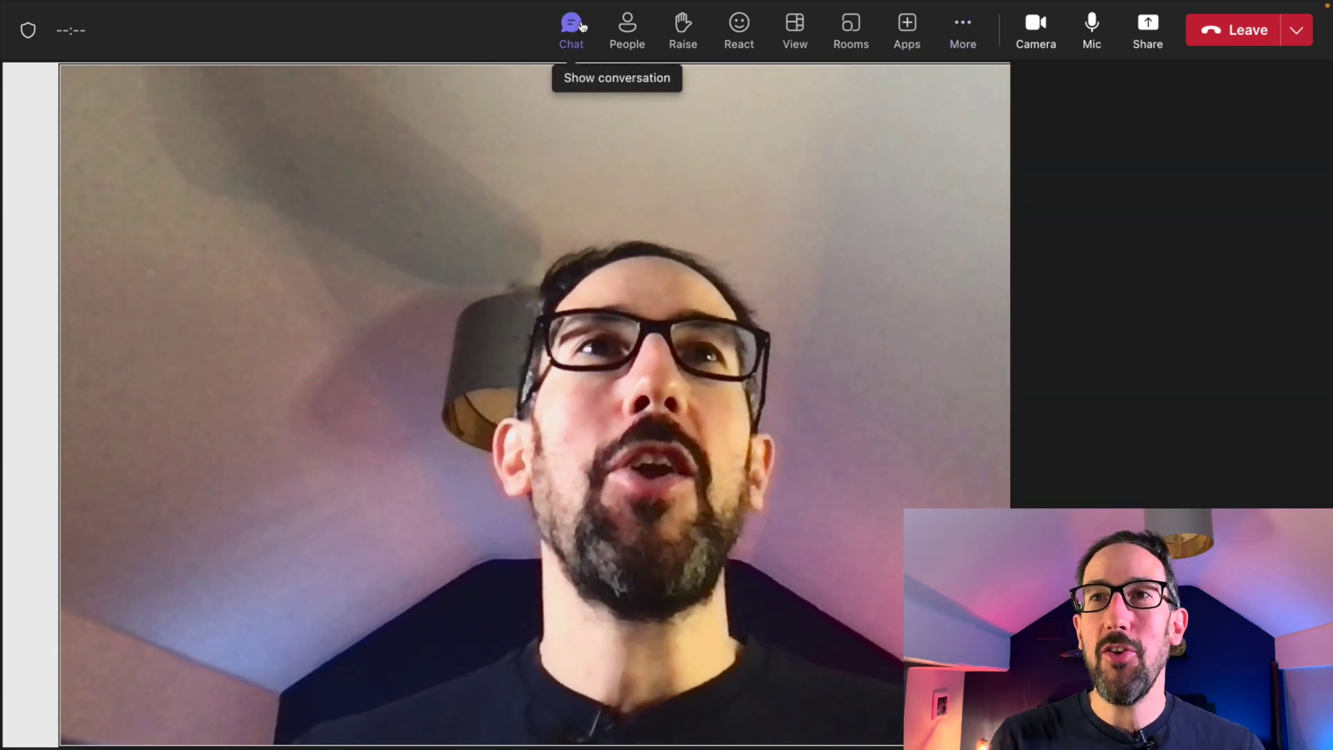
- Send three test messages in the Test Notes meeting chat
click(580, 25)
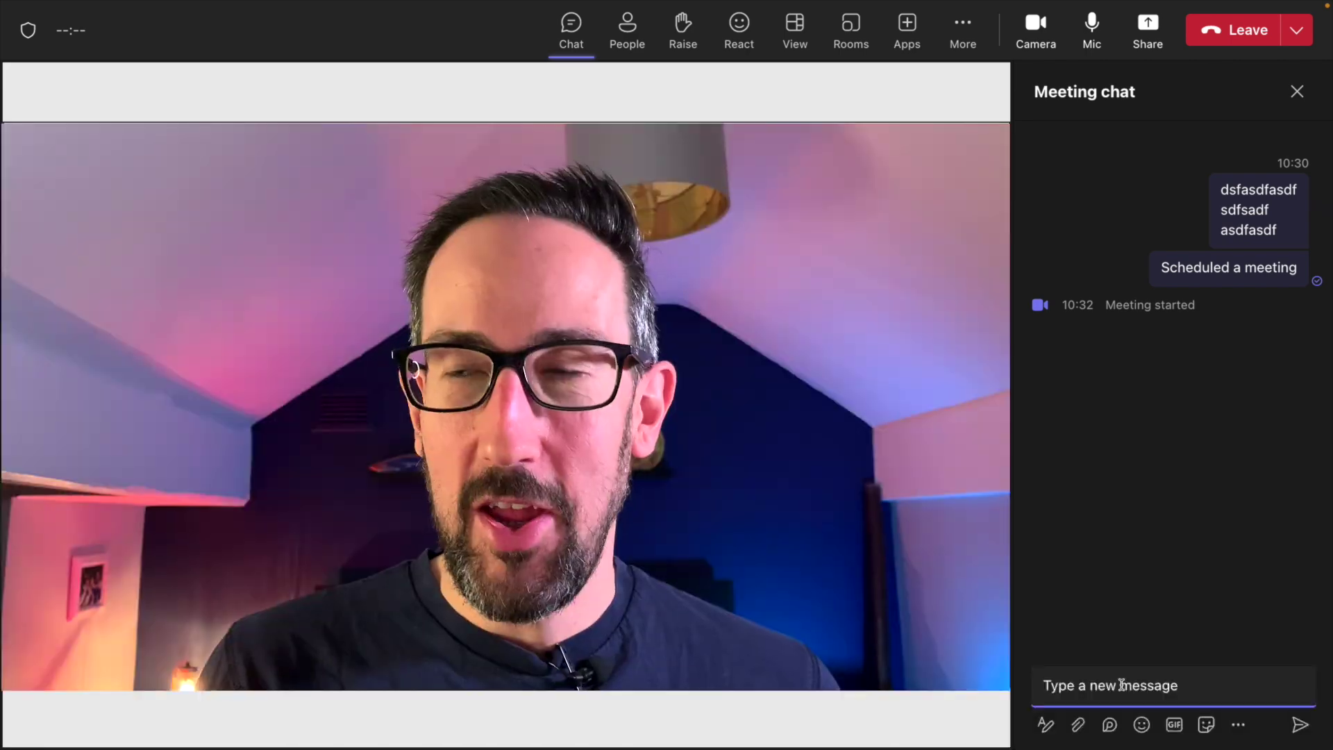
click(1121, 685)
text(sadfsdifjasbdf)
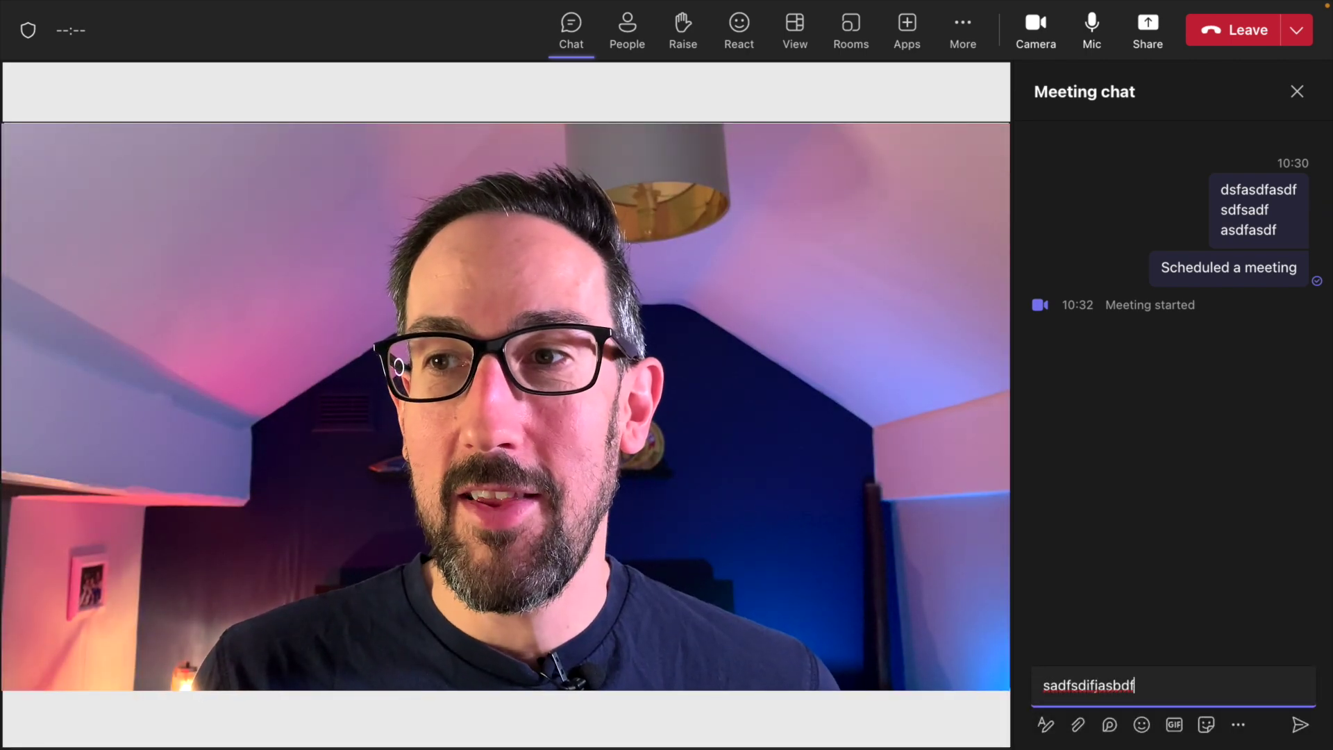
key(Return)
text(iuasdfiusdhf)
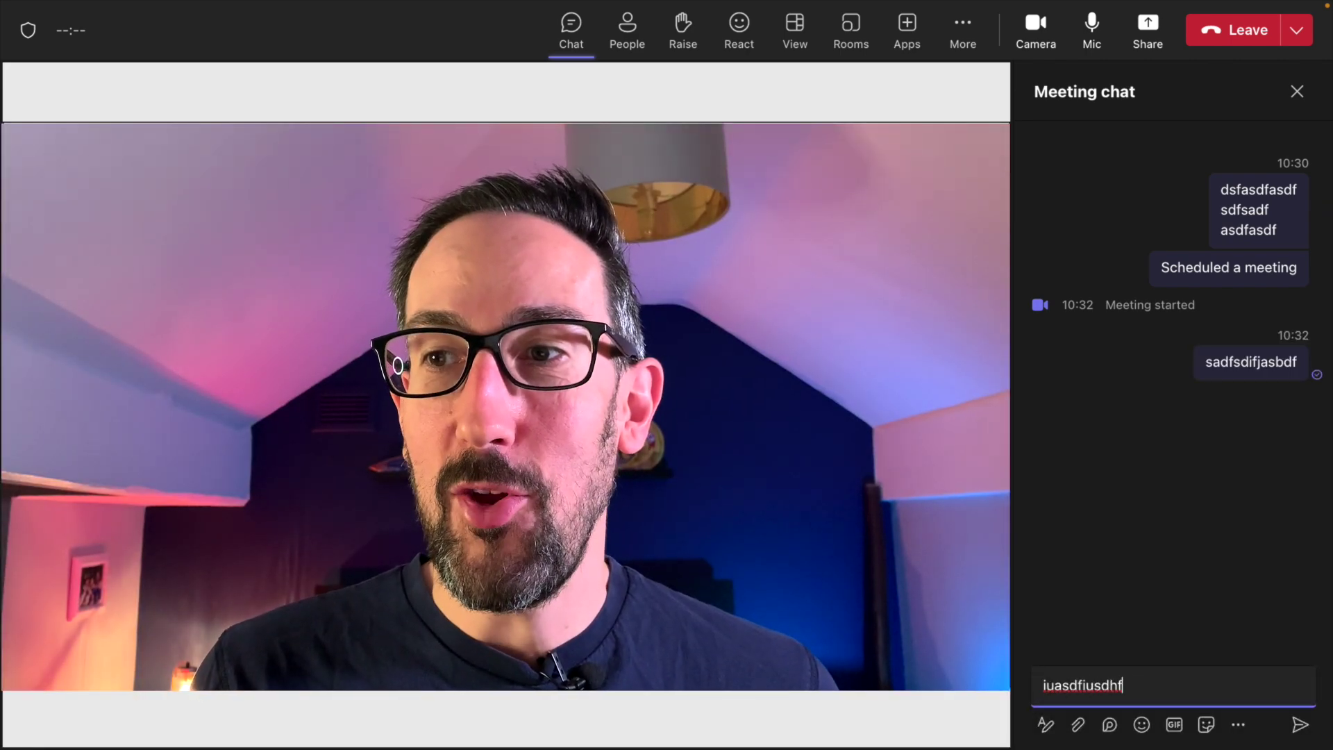
key(Return)
text(asdfasdfiu)
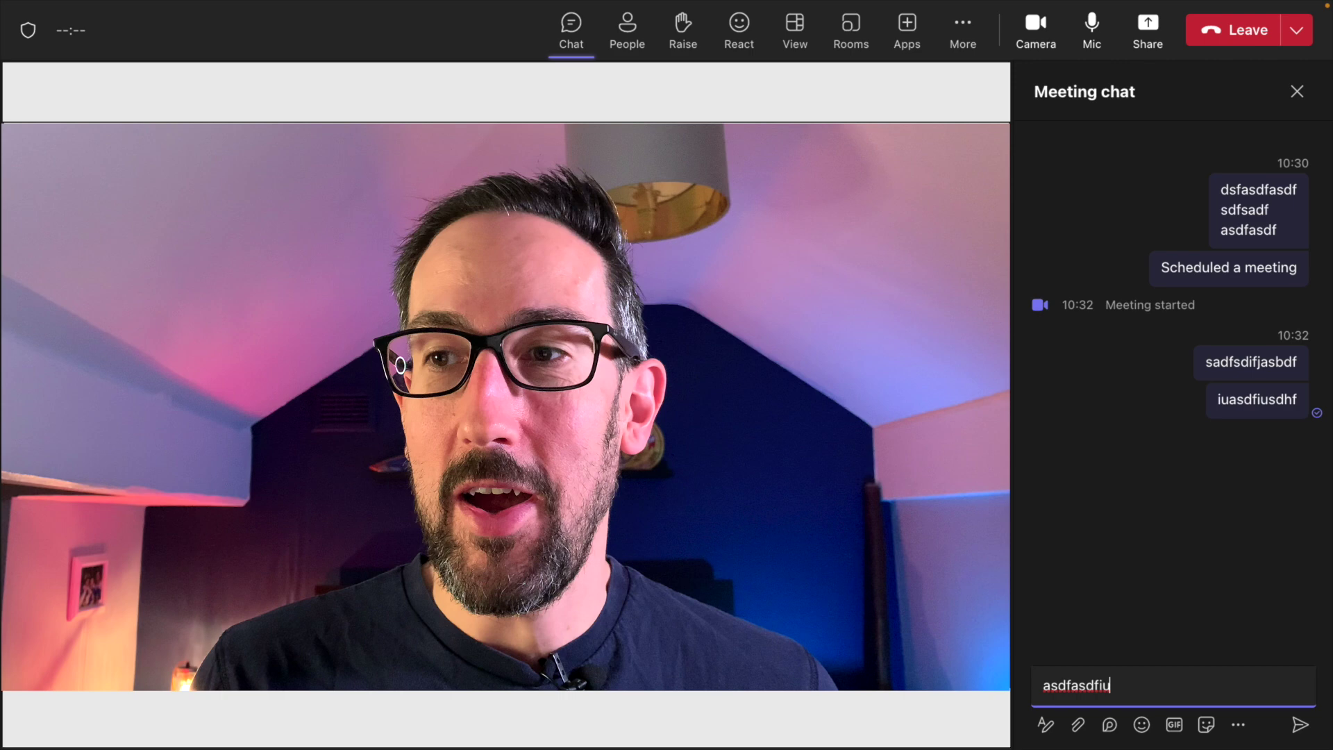
key(Return)
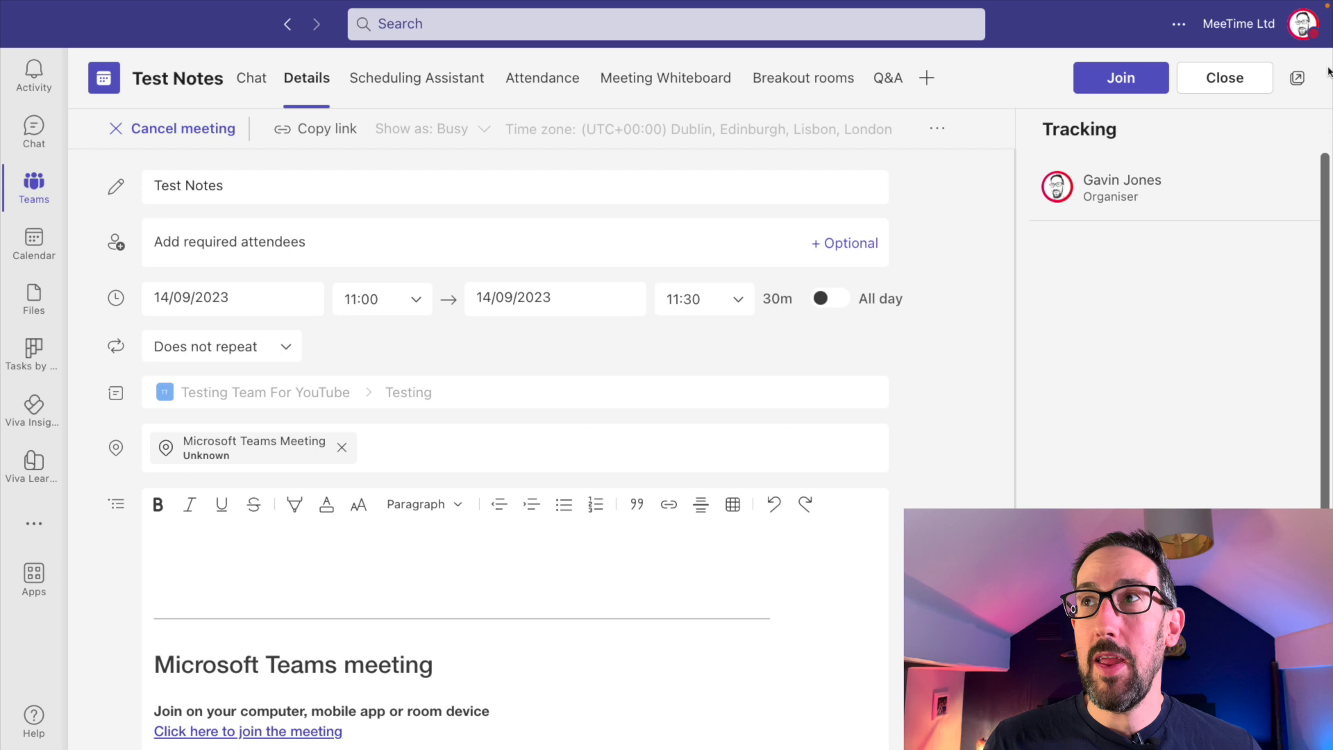
- Close the meeting details and expand the Testing thread's replies to see the chat messages
click(1200, 75)
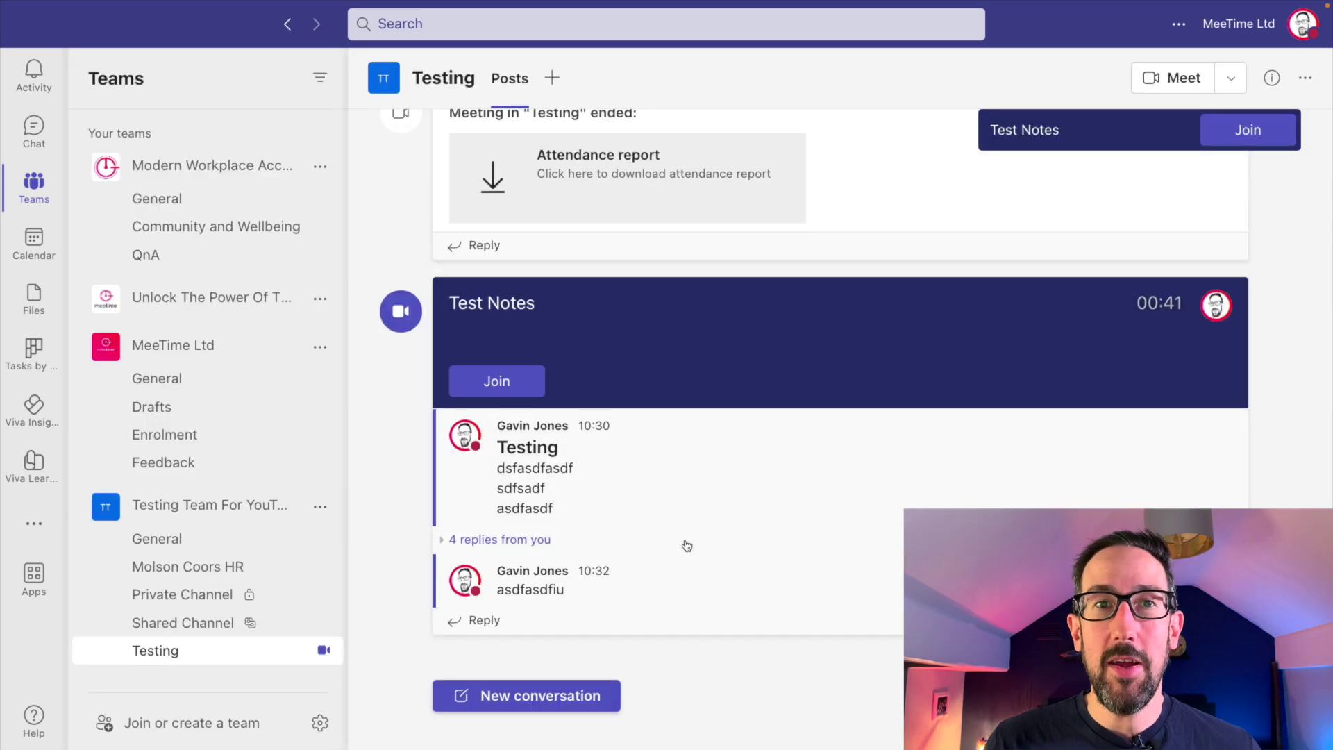
click(511, 541)
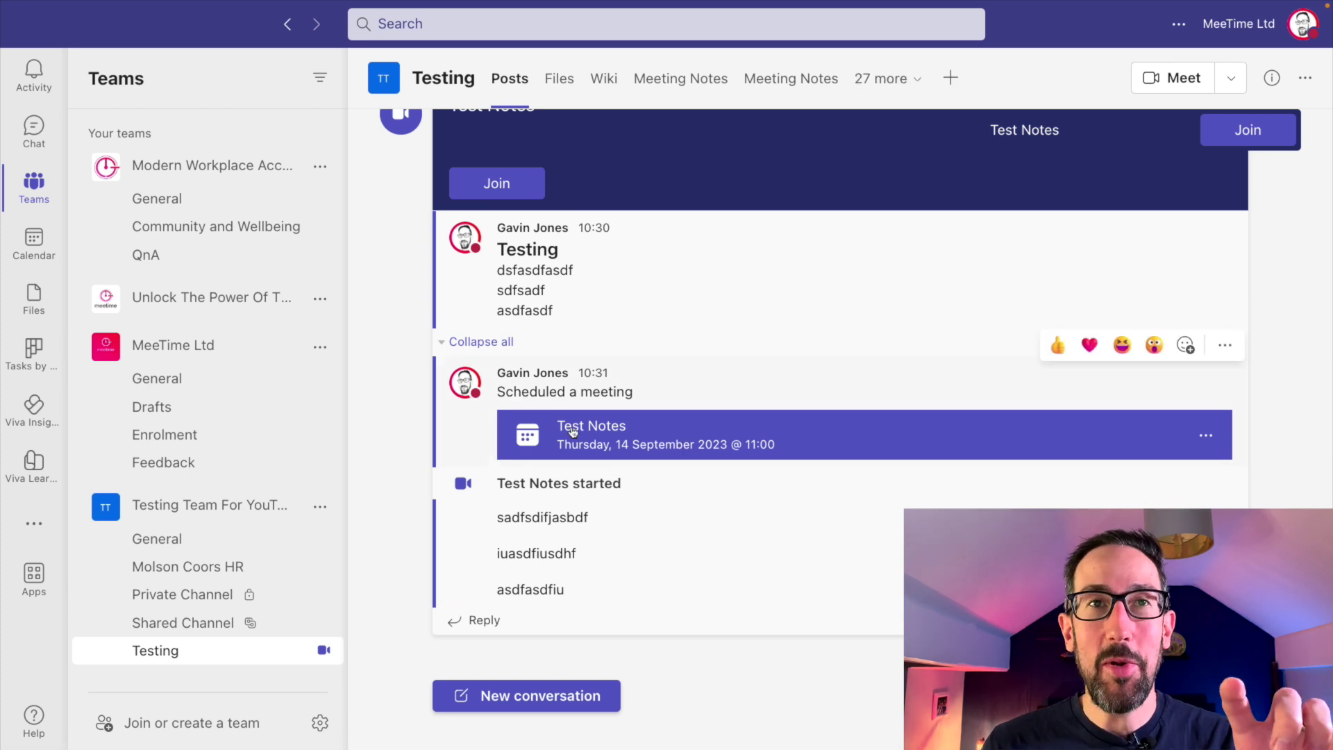
scroll(568, 428, up, 2)
scroll(572, 433, down, 2)
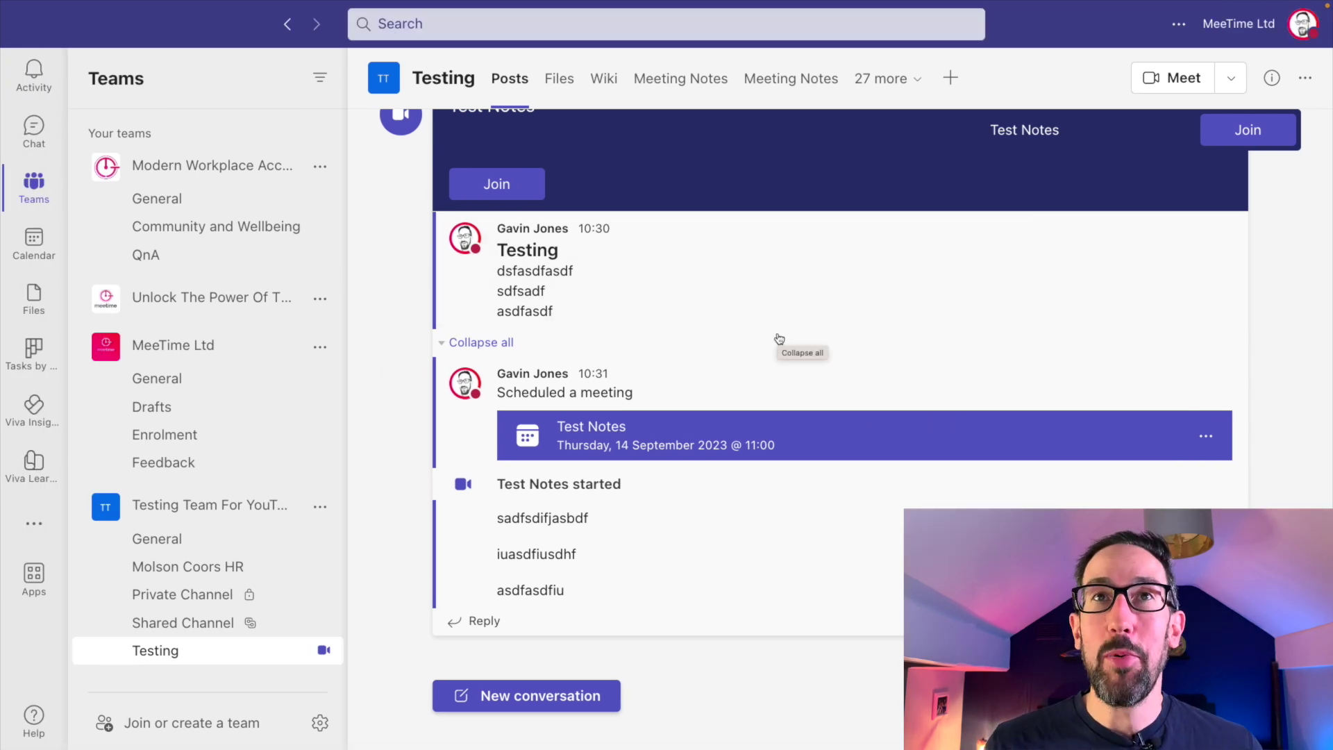
- View the channel's Meeting Notes OneNote page and its notebook navigation, then return to the meeting
click(594, 77)
click(700, 78)
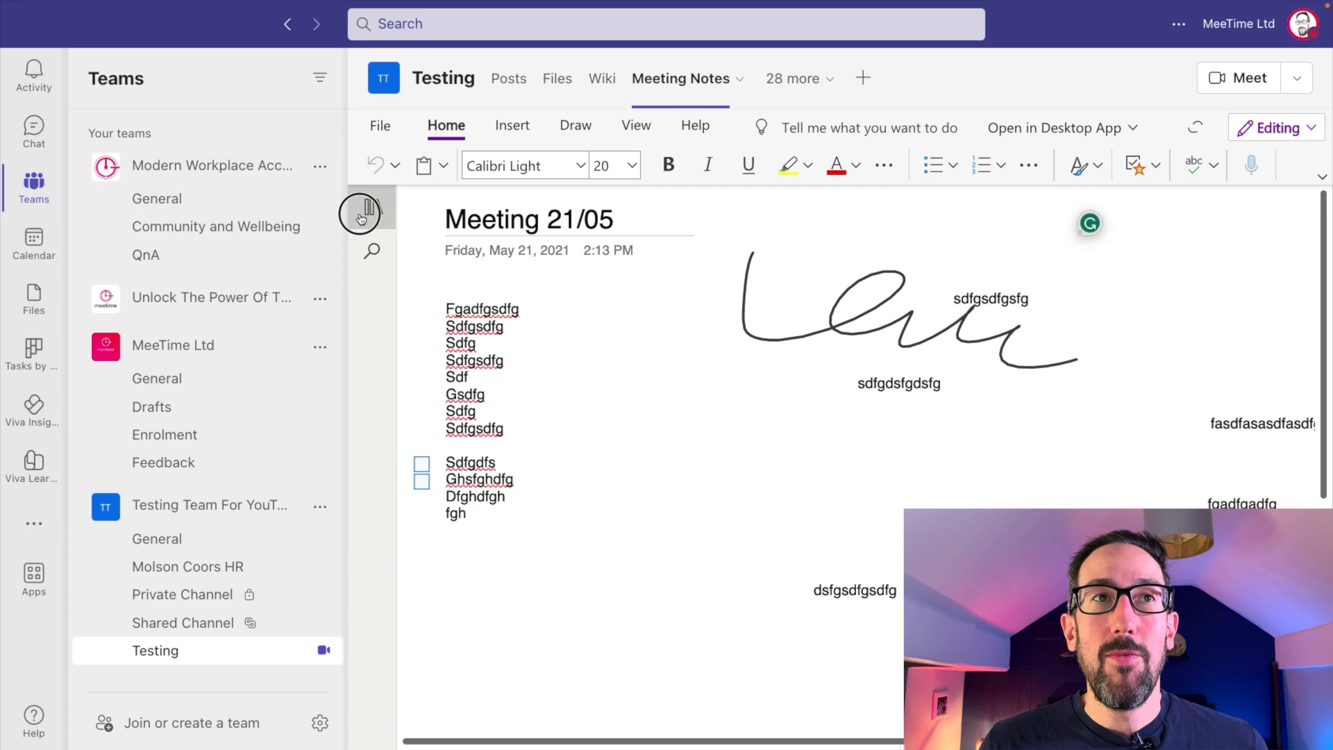
click(361, 216)
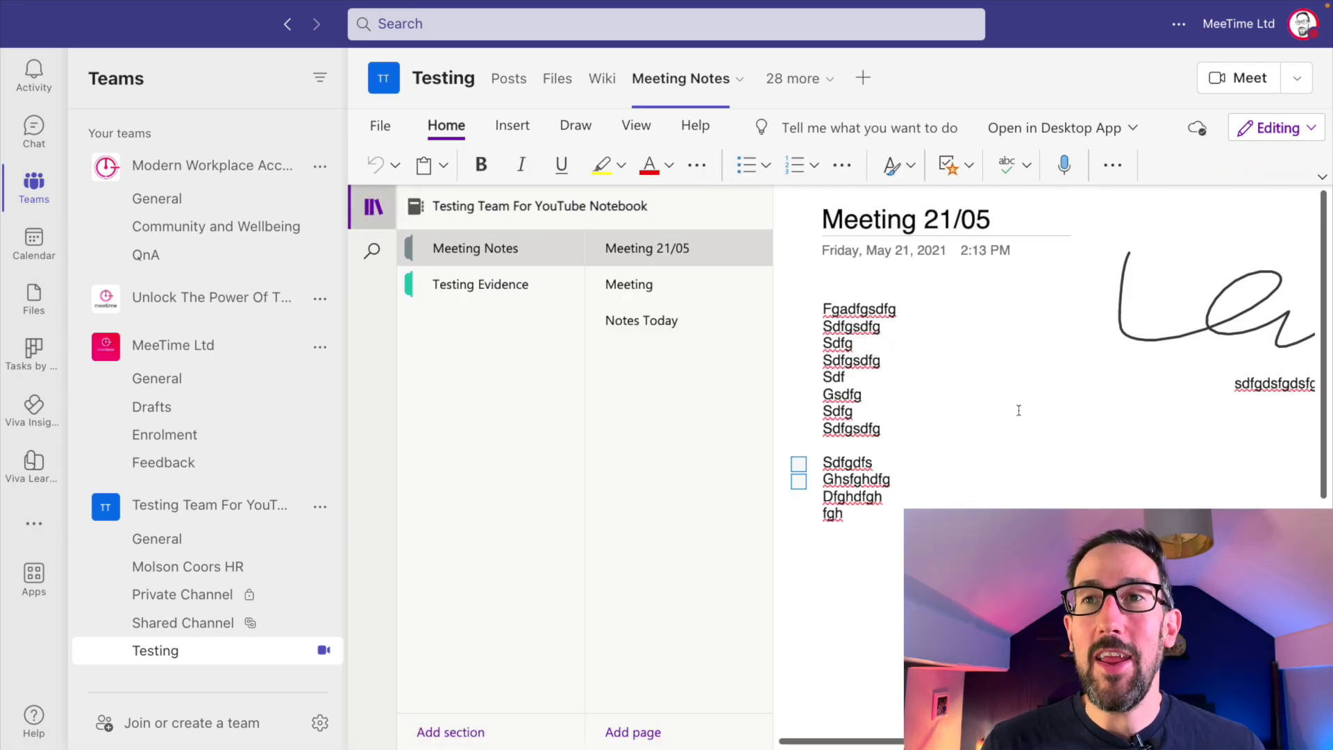
click(902, 587)
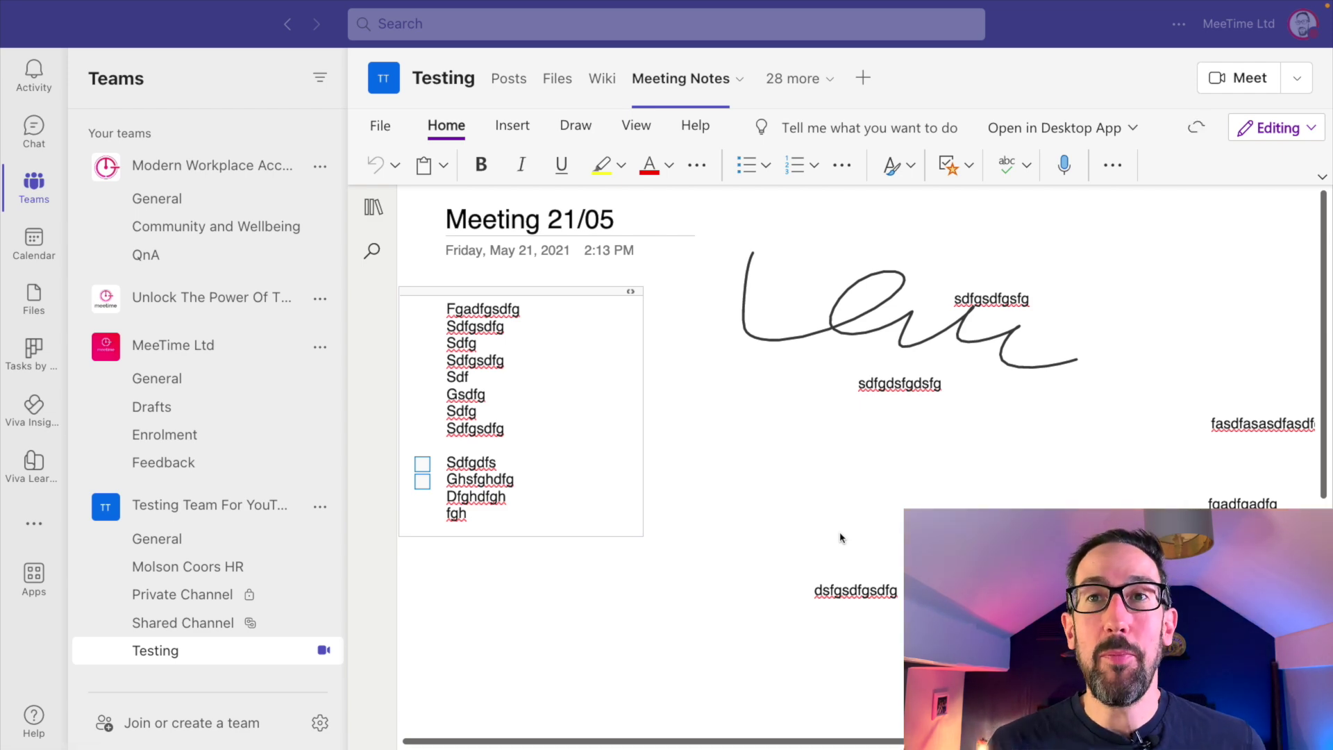
key(ctrl+Right)
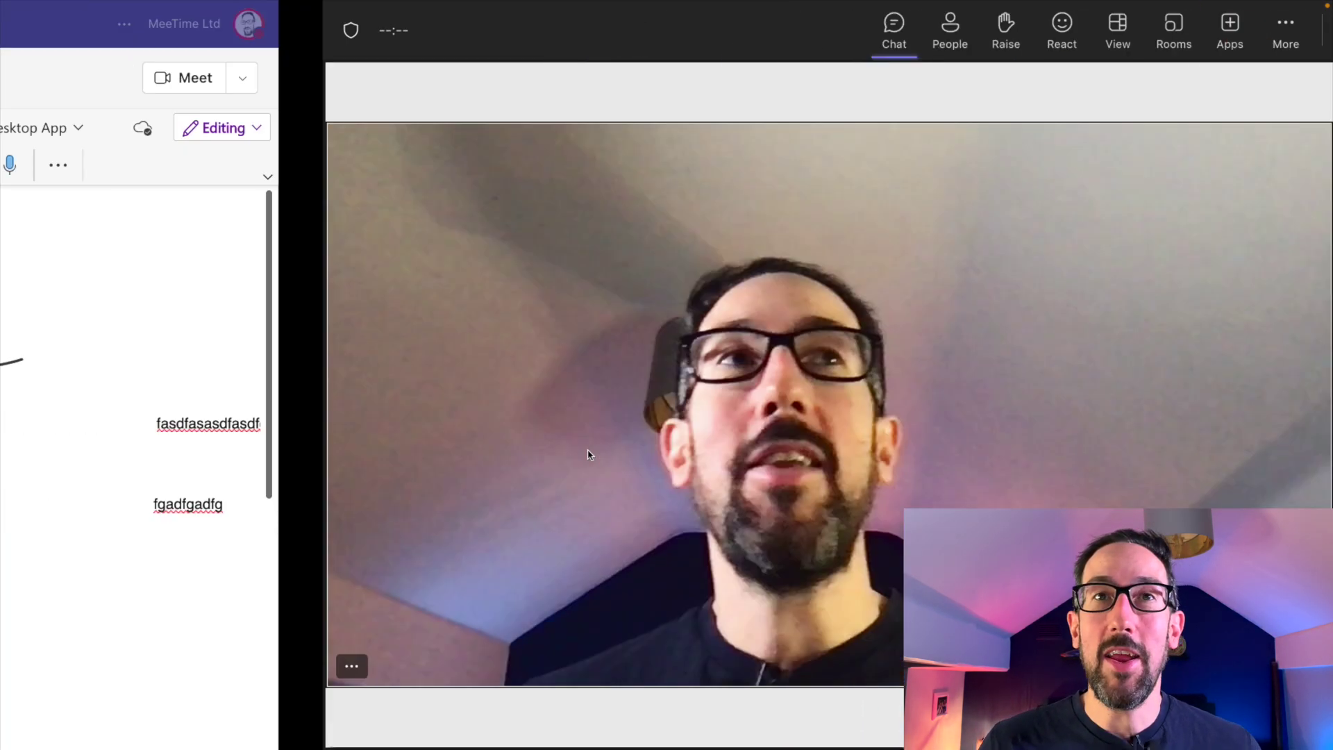
key(ctrl+Right)
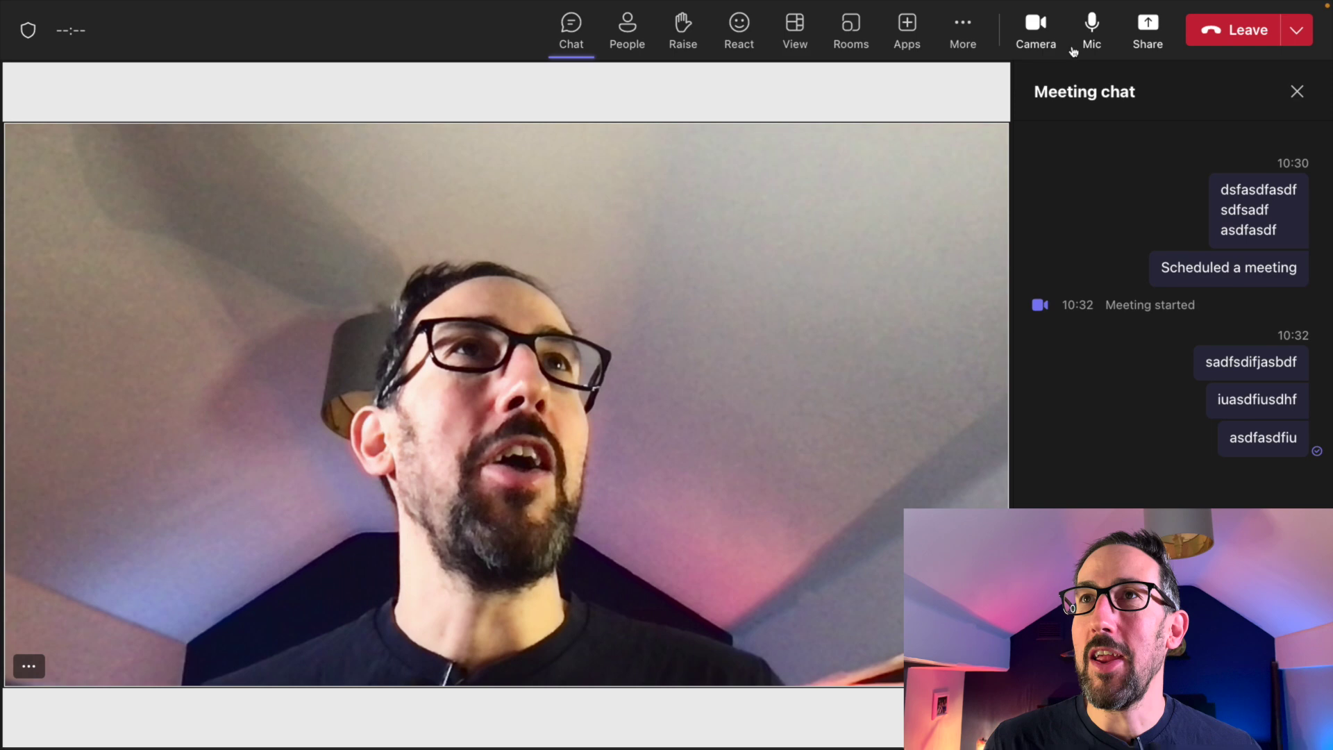
- Search the meeting's Apps for 'oneno', check the More menu, and close the meeting chat
click(906, 32)
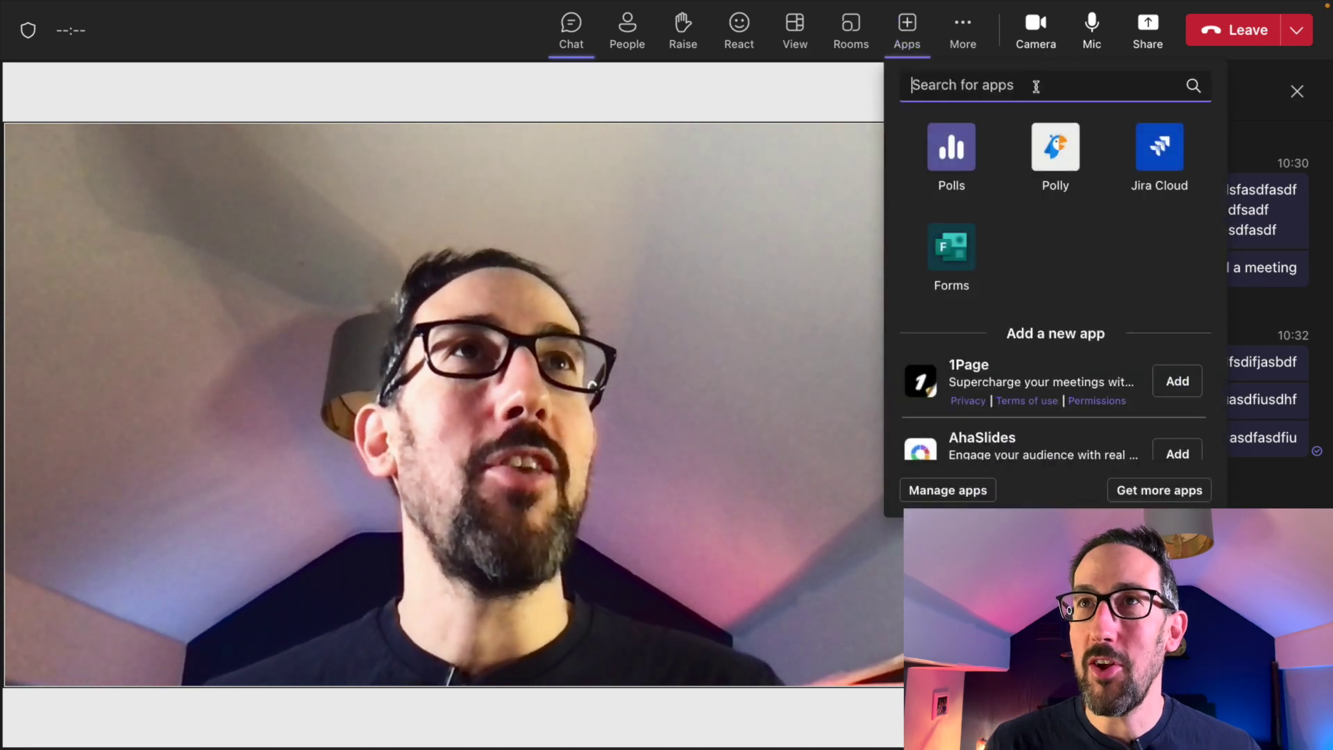
text(onenote)
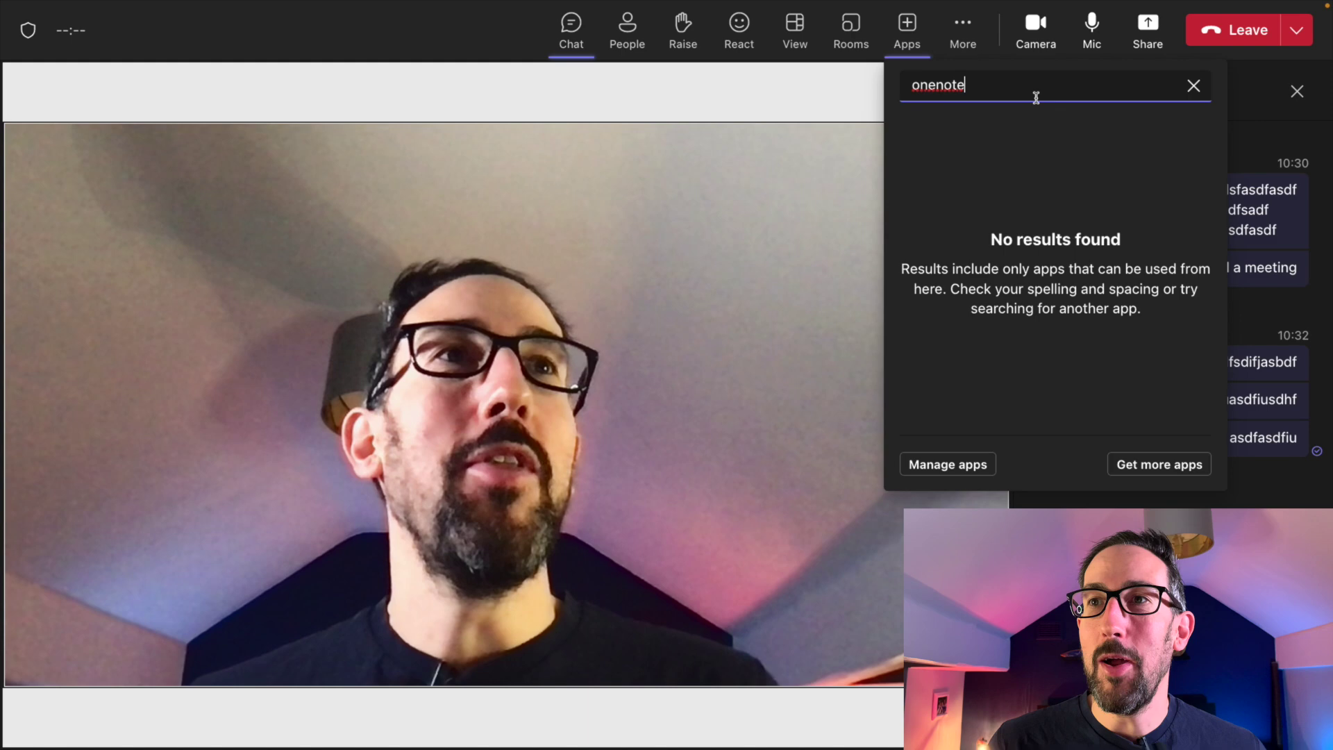
key(Escape)
click(963, 39)
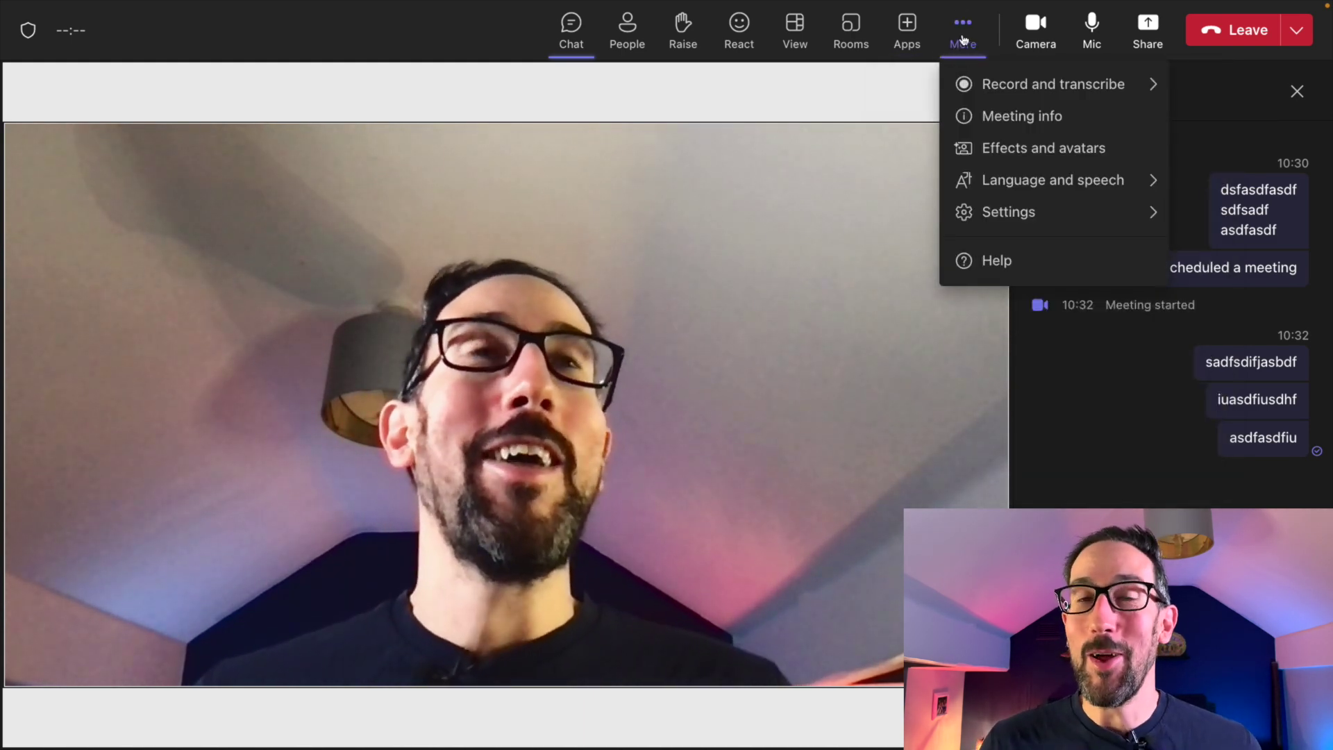
click(962, 40)
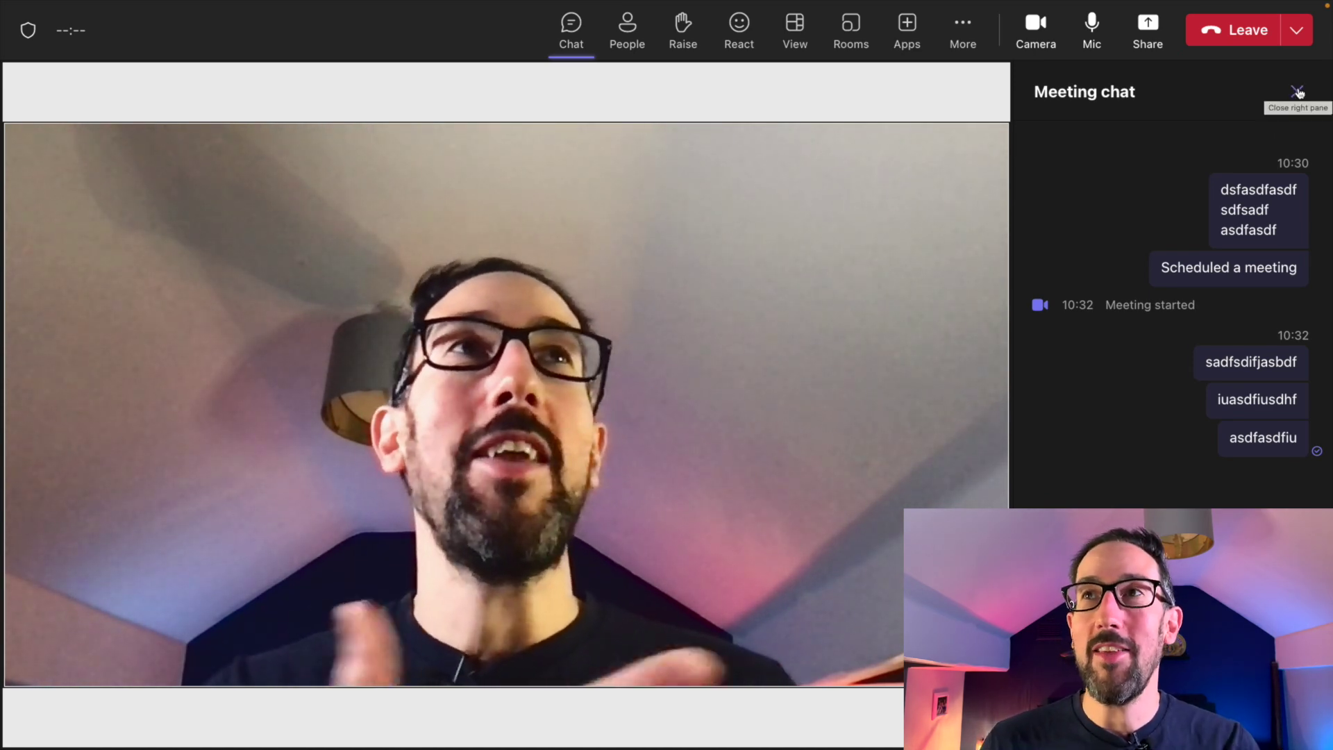
click(1297, 93)
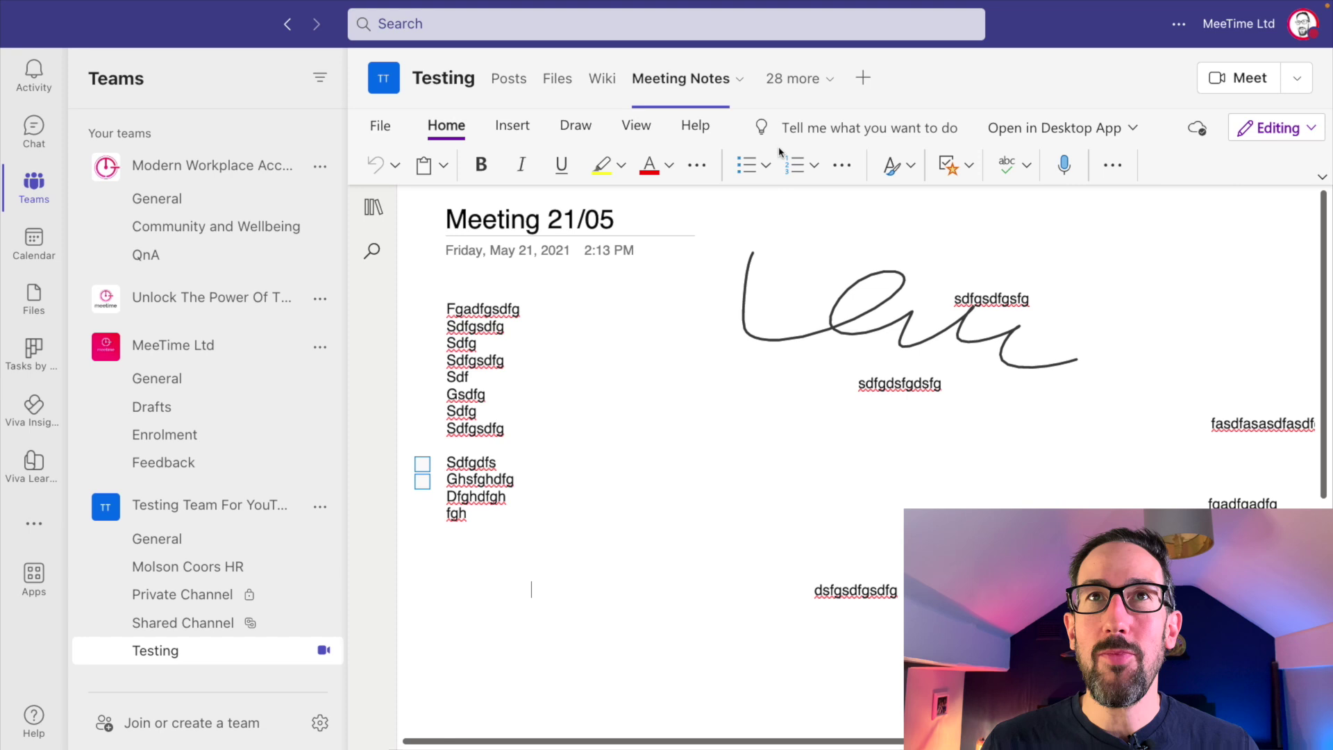
- Switch to the Testing channel's Planner board from the '28 more' tab list
click(743, 82)
click(791, 82)
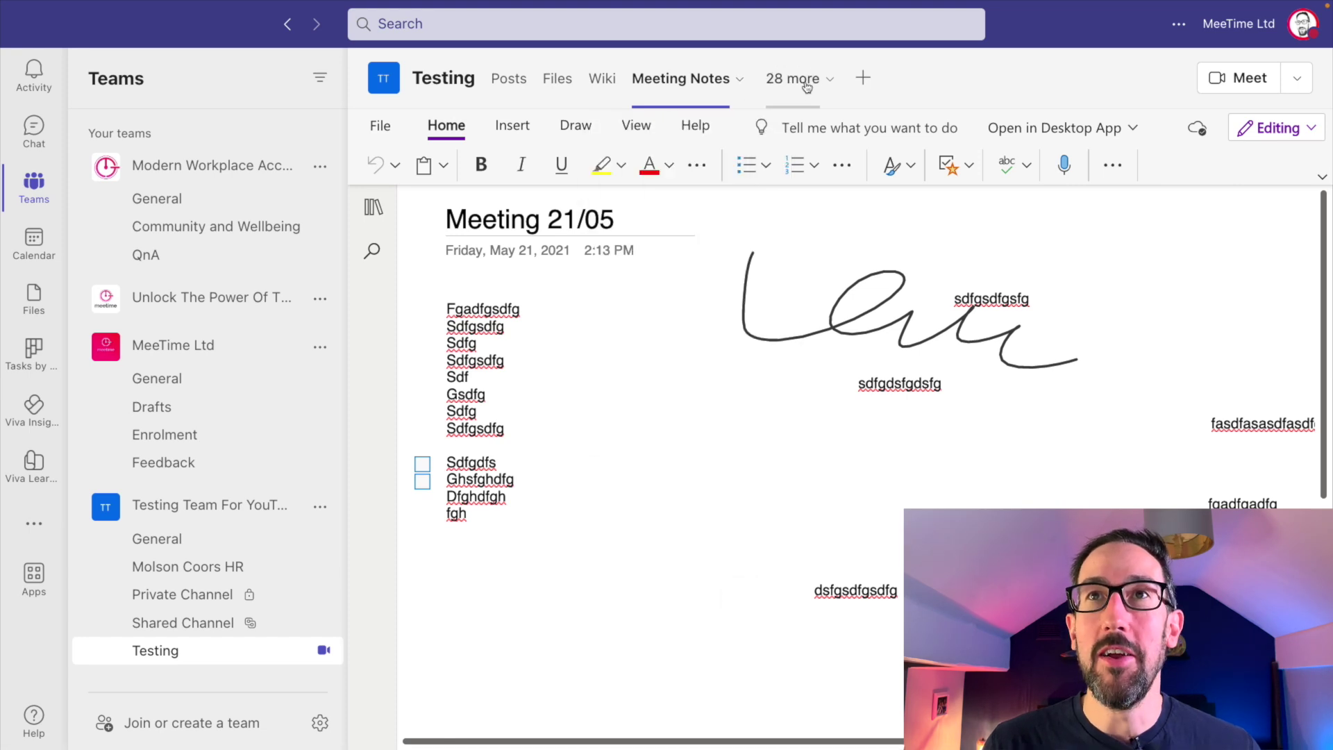
click(805, 84)
scroll(746, 214, down, 2)
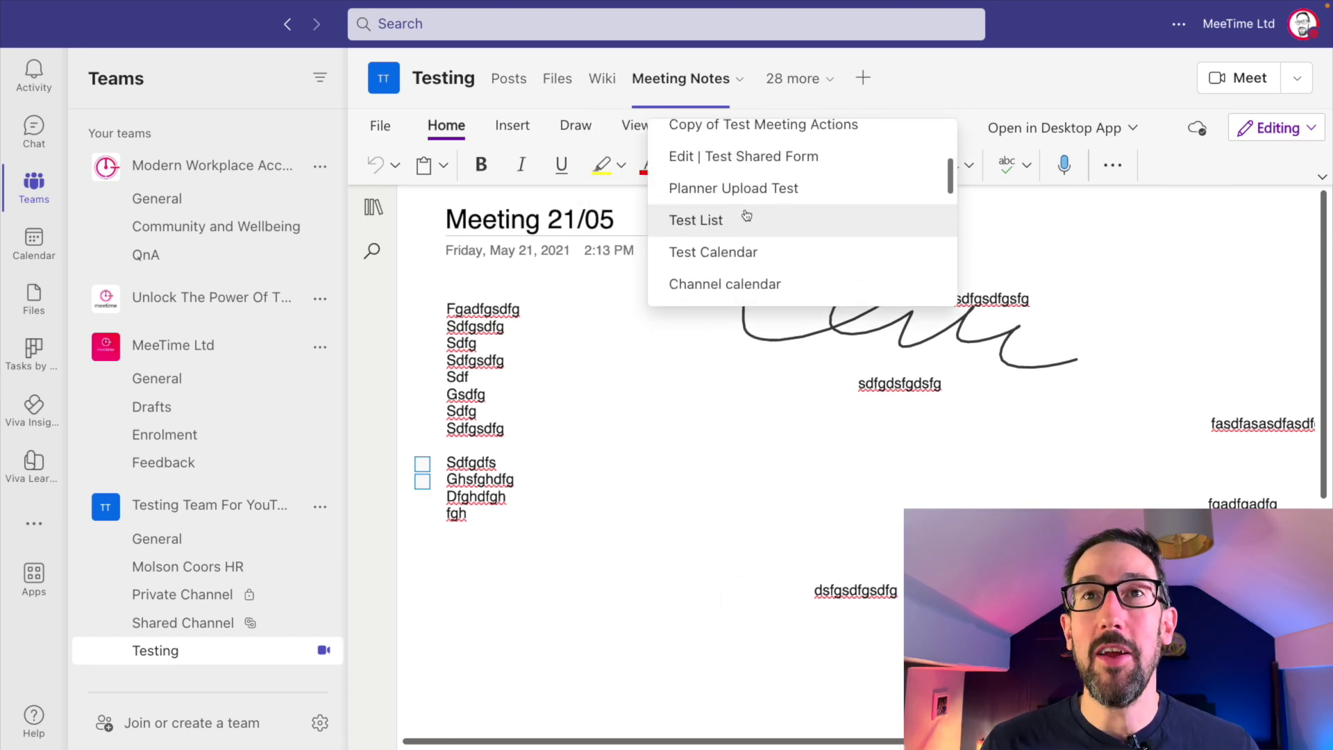
click(731, 189)
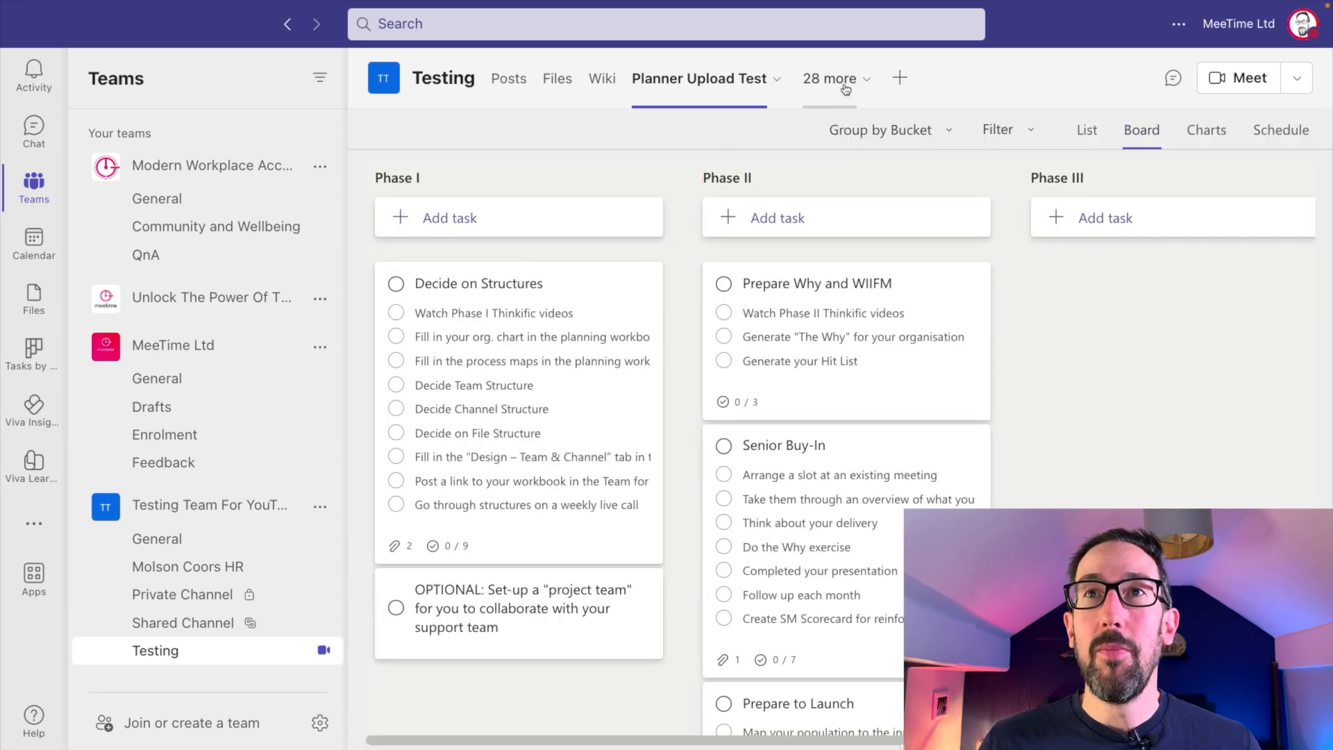
click(844, 85)
click(840, 173)
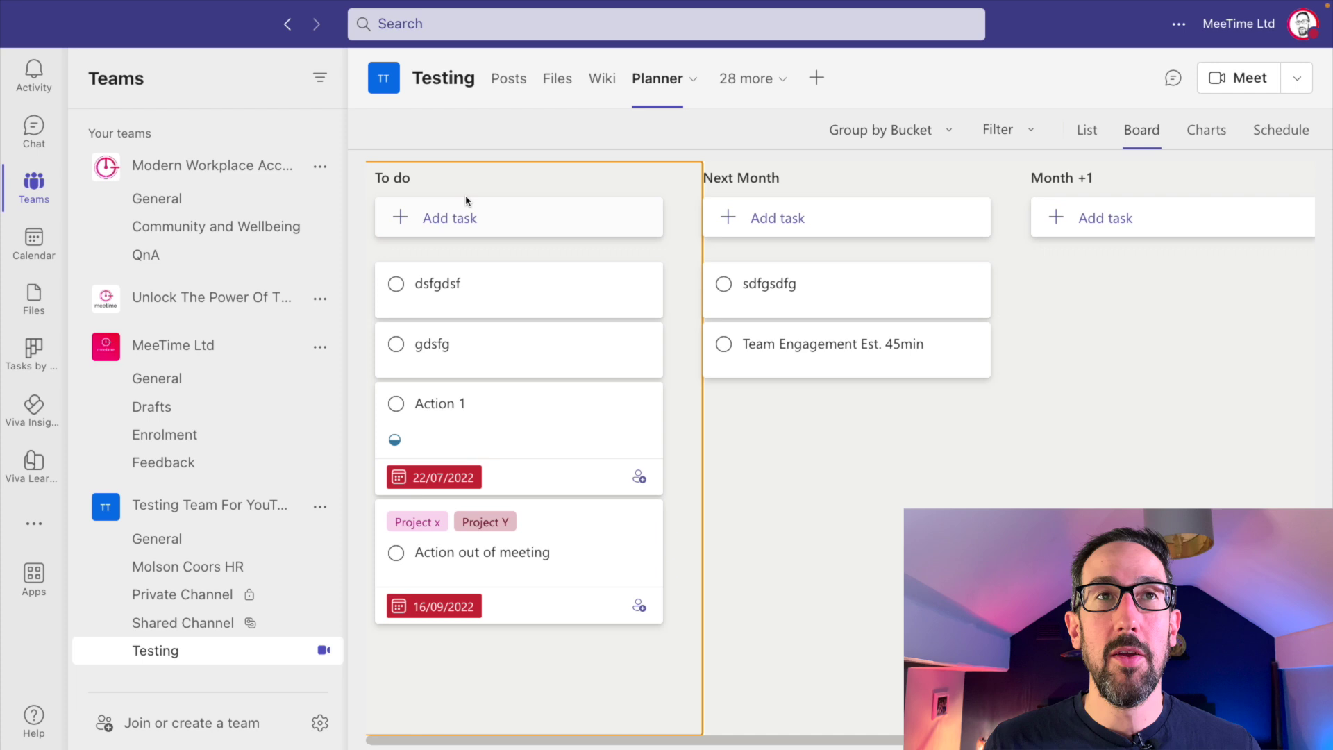
- Add four To do tasks: 'dfngsdnfg', 'dfgksdnflgkns', 'dfsglkdsfnglksnd' and 'dfglksdfnlkfgsdn'
click(467, 217)
text(dfngsdnfg)
key(Return)
text(dfgksdnflgkns)
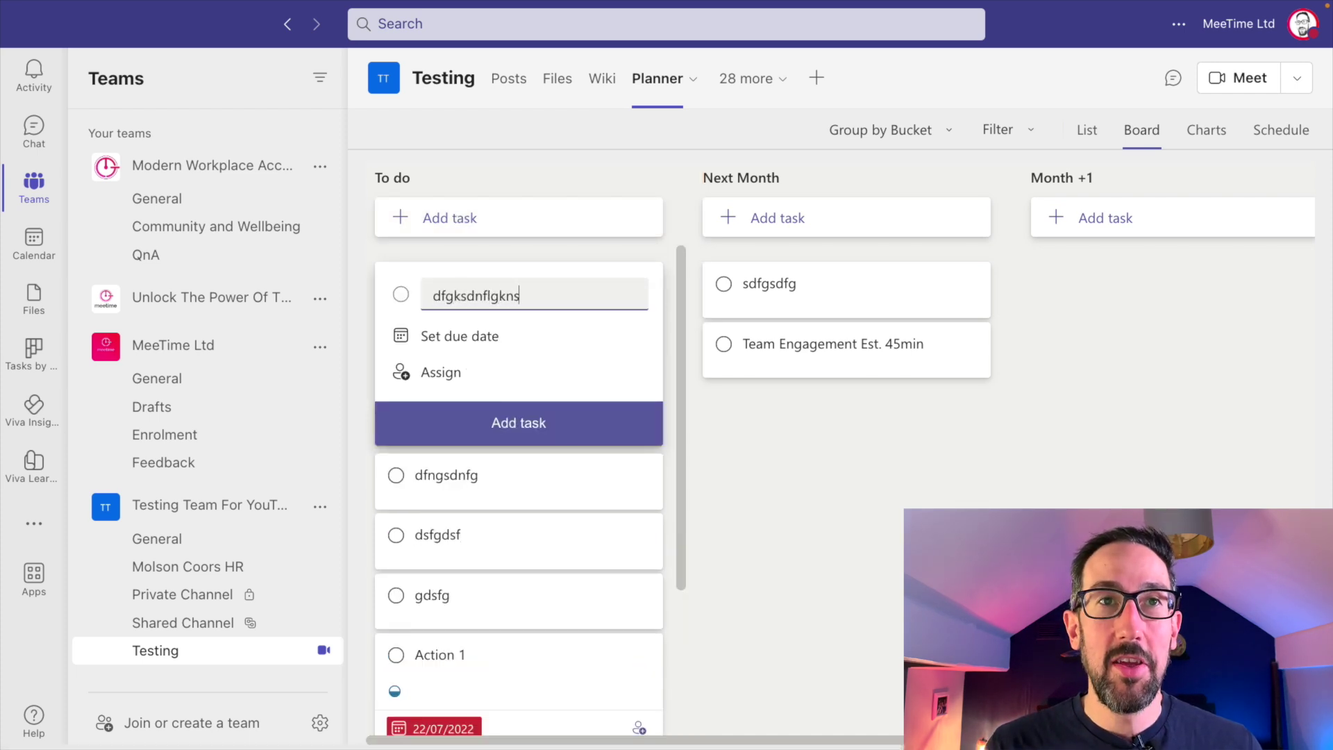
key(Return)
text(dfsglkdsfnglksnd)
key(Return)
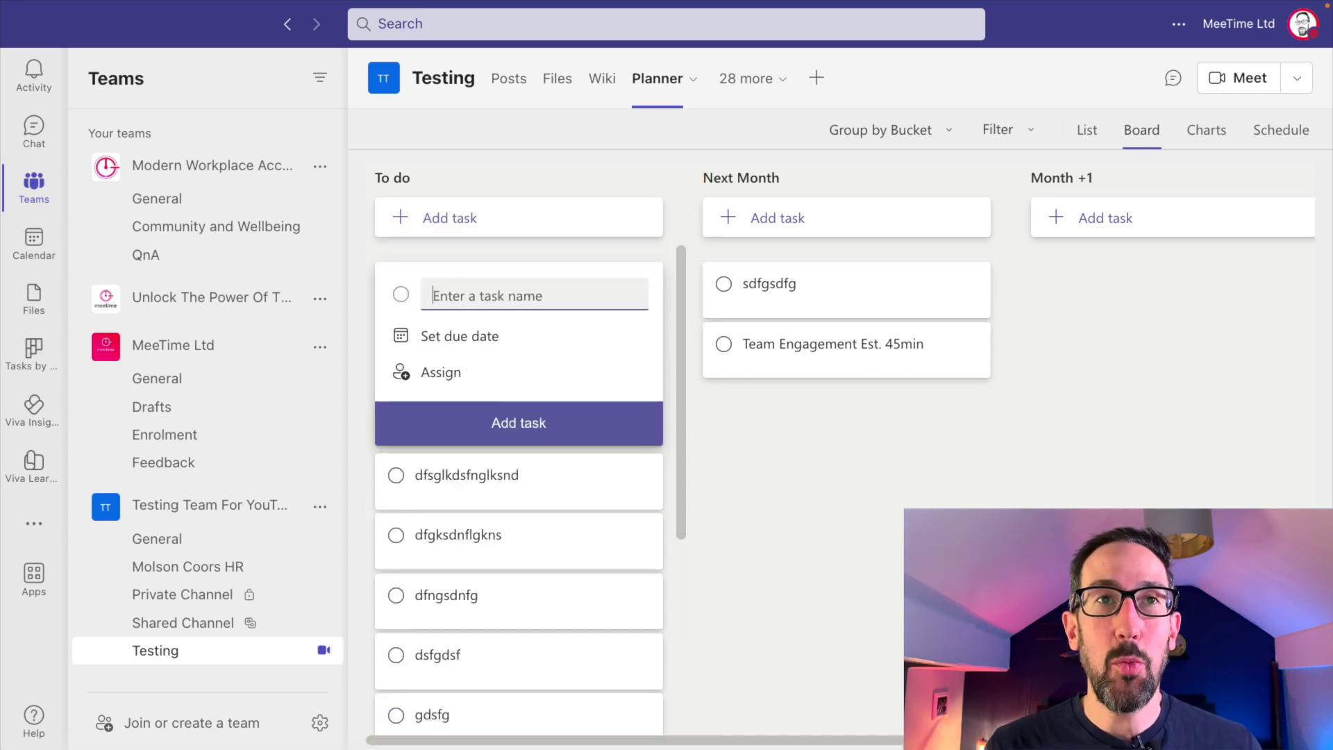
text(dfglksdfnlkfgsdn)
key(Return)
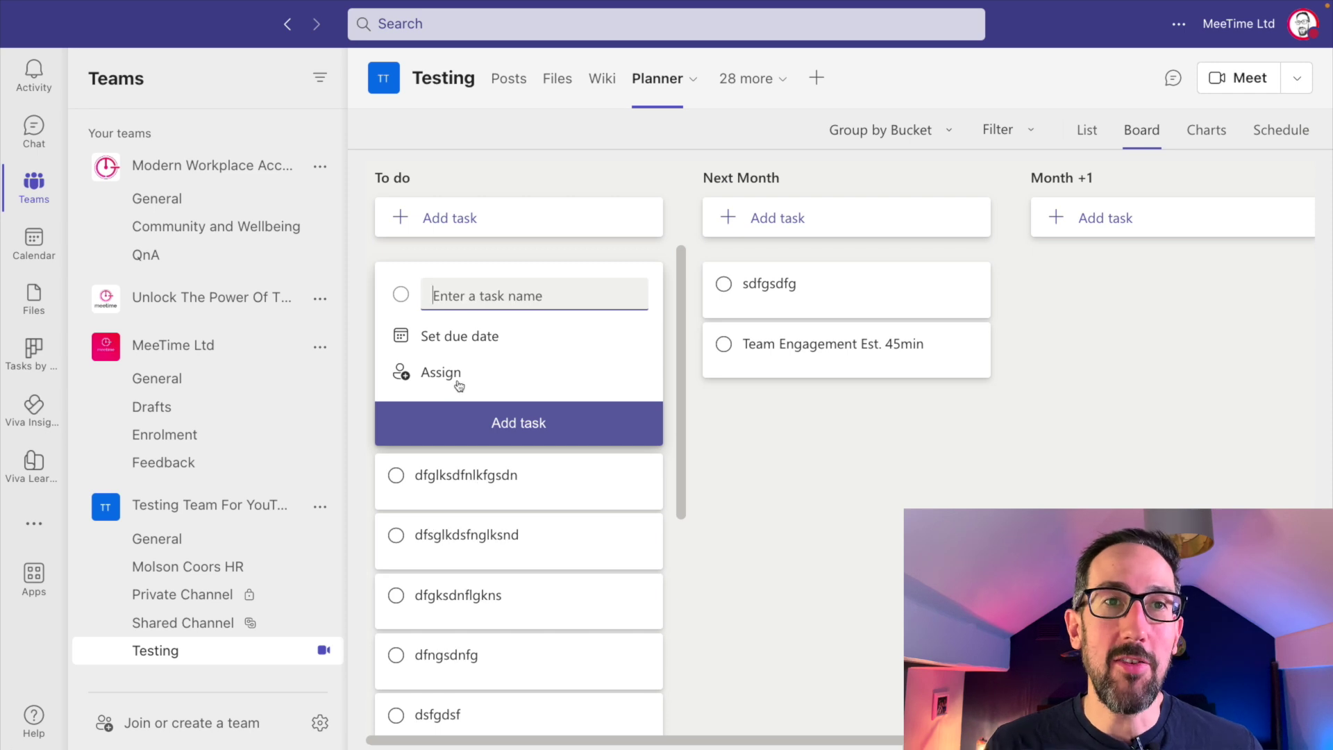
- Open the newest task's details, then close them again
scroll(527, 369, down, 2)
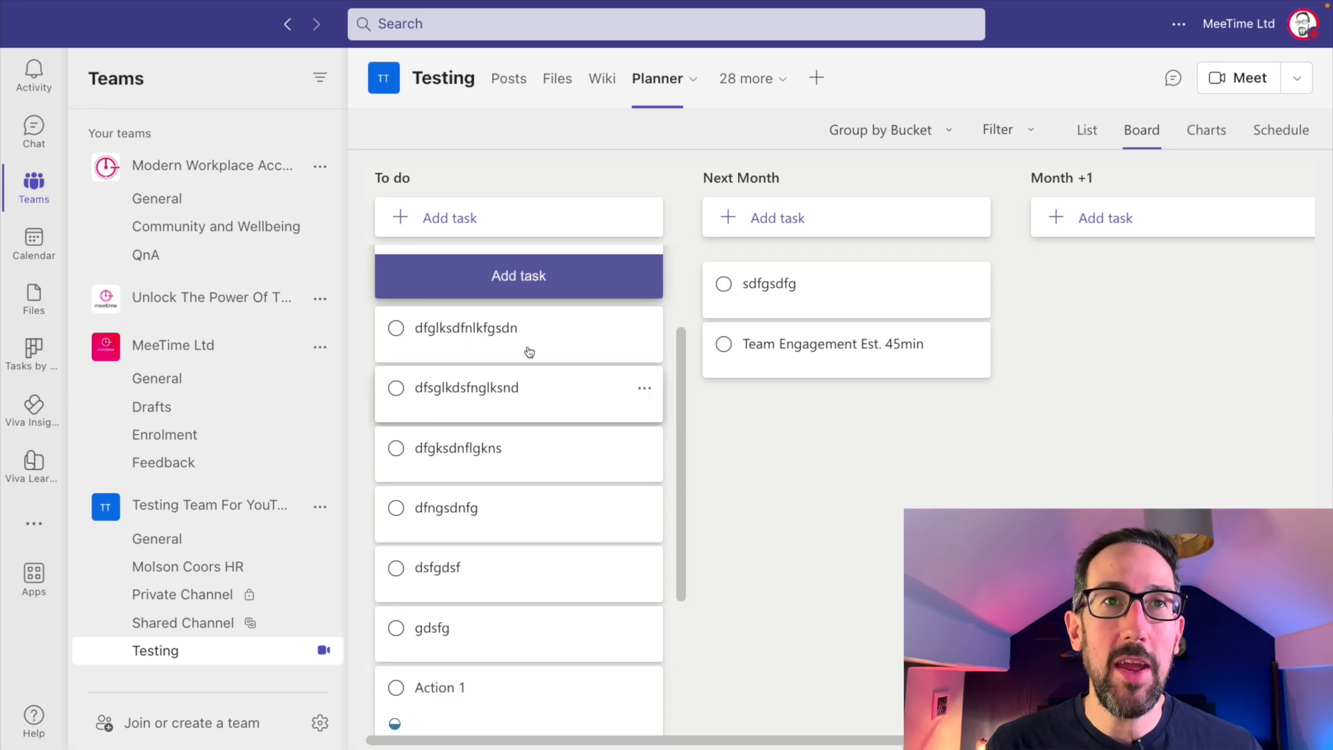
click(529, 284)
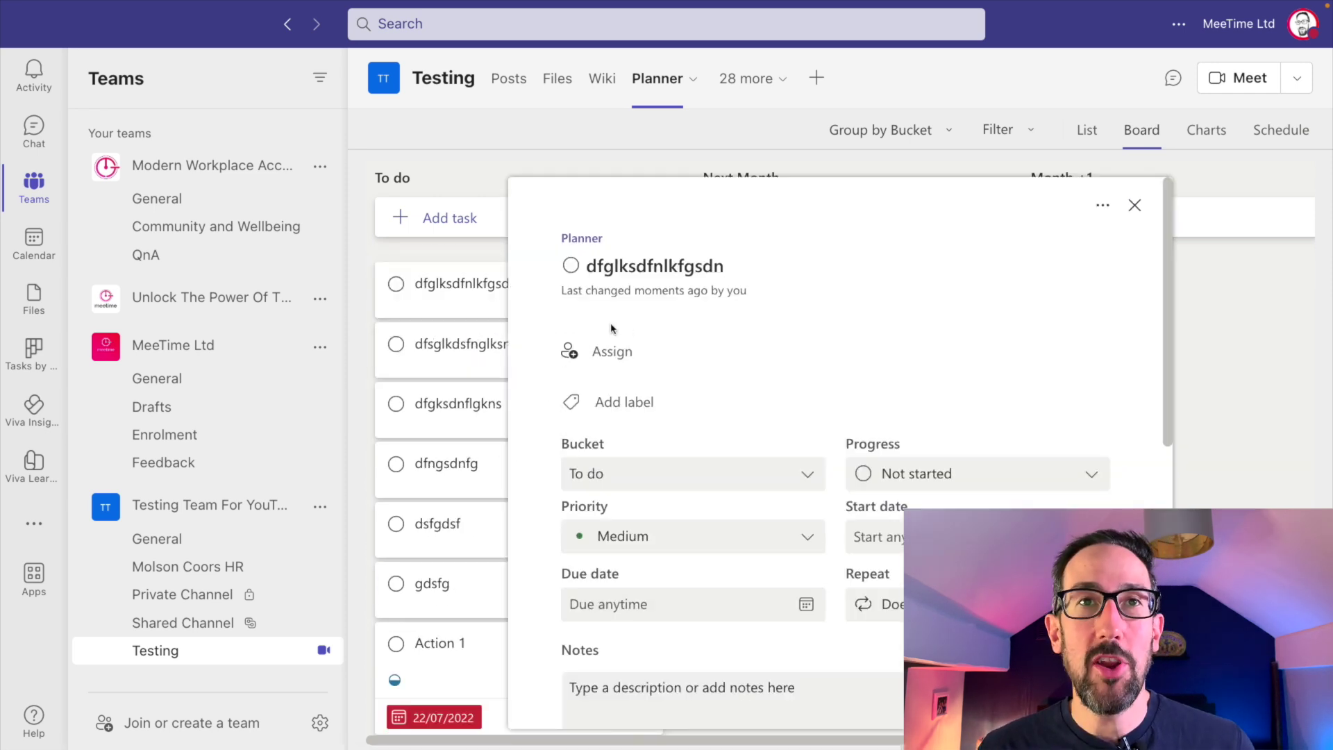
click(1134, 204)
scroll(656, 375, down, 1)
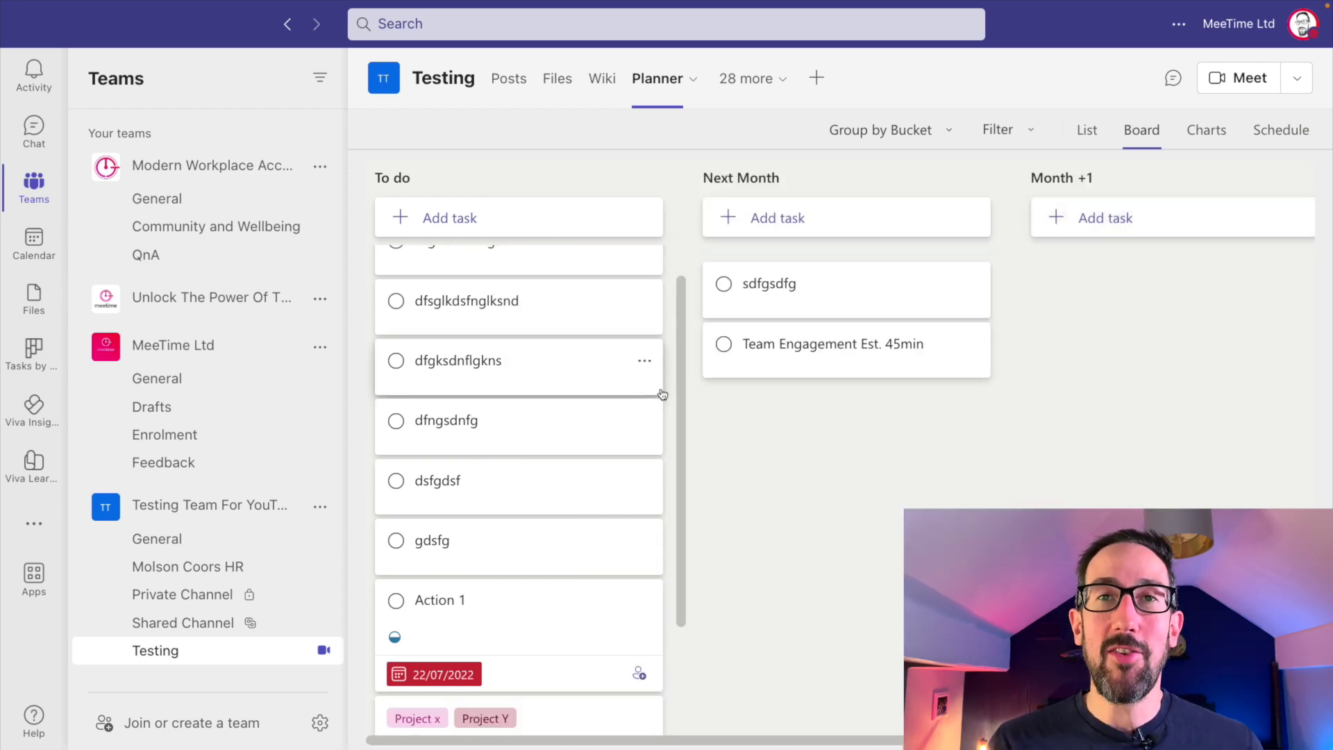